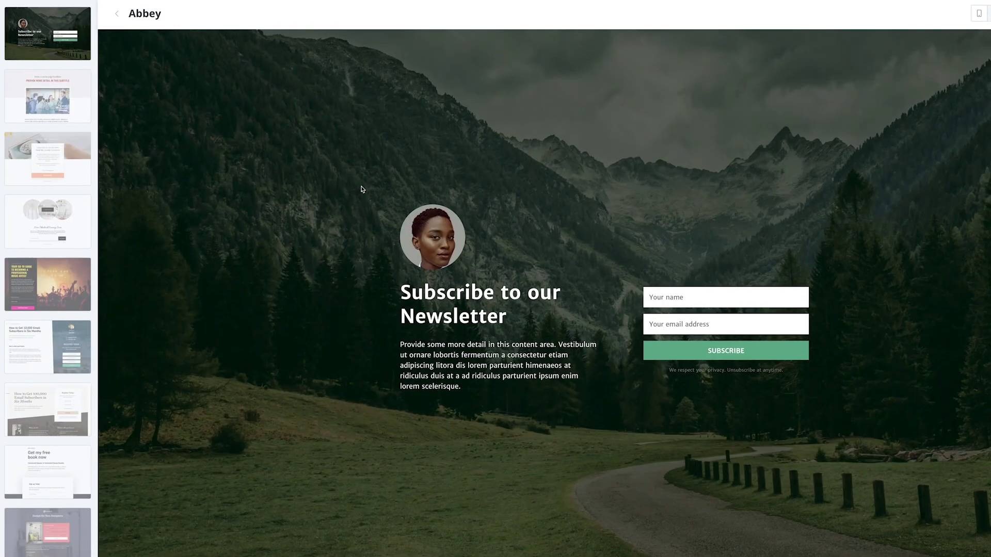
Preview the Academy, Archer, Belmont, Broadway and Camden landing page templates
click(57, 115)
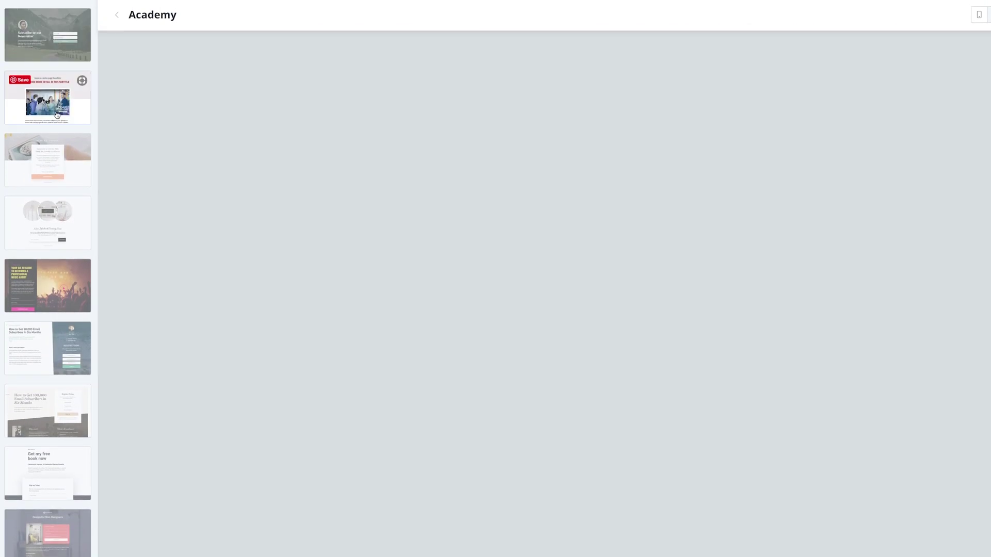
scroll(270, 155, down, 3)
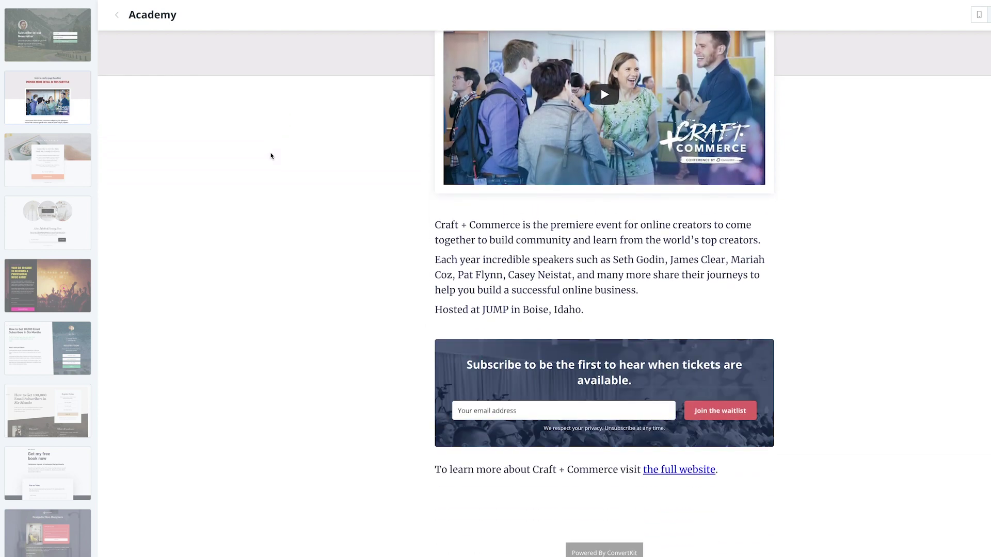
scroll(271, 156, up, 3)
click(35, 173)
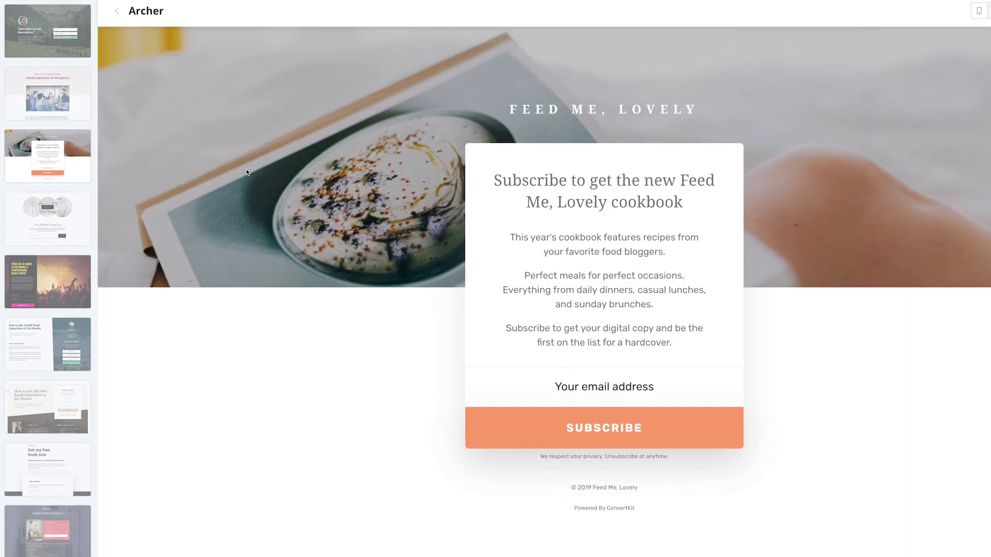
click(51, 209)
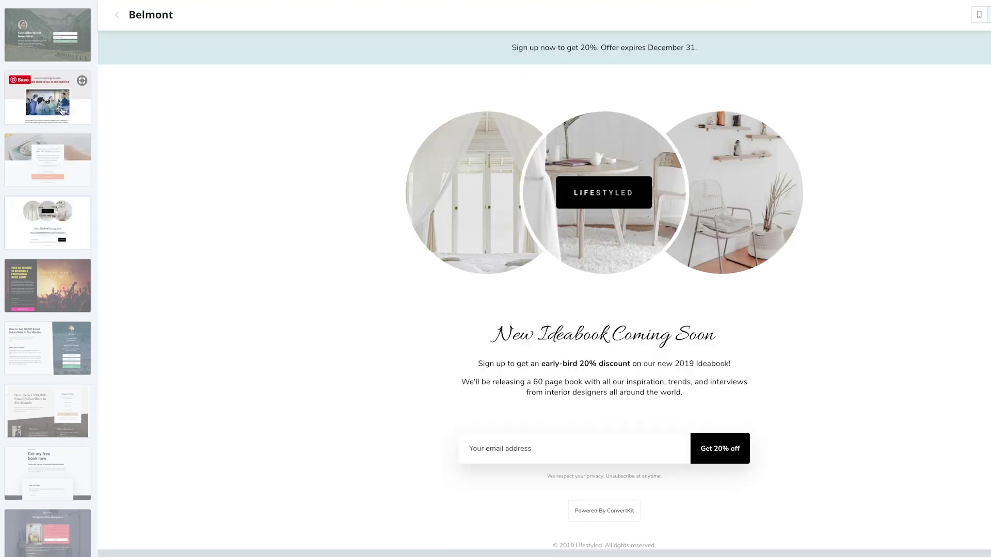
click(62, 107)
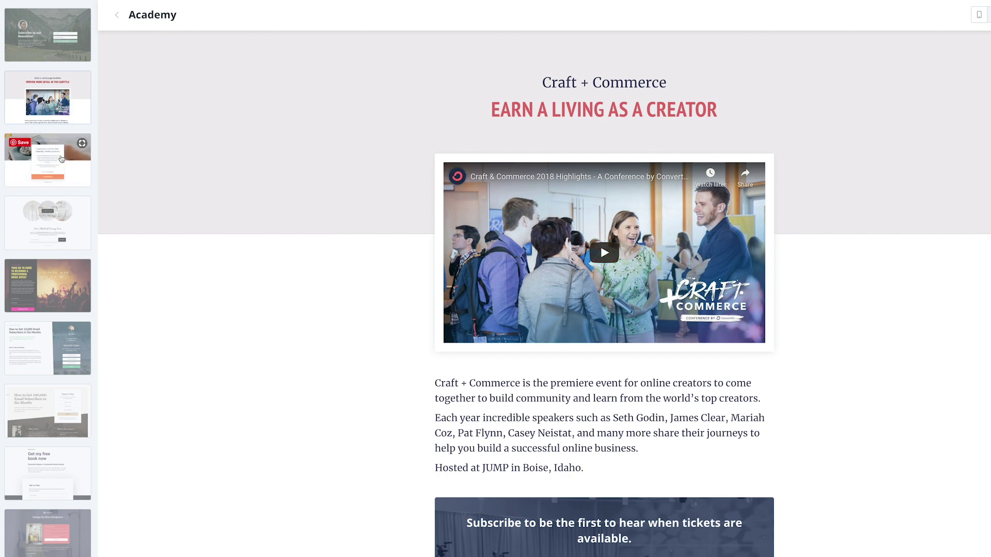
click(61, 158)
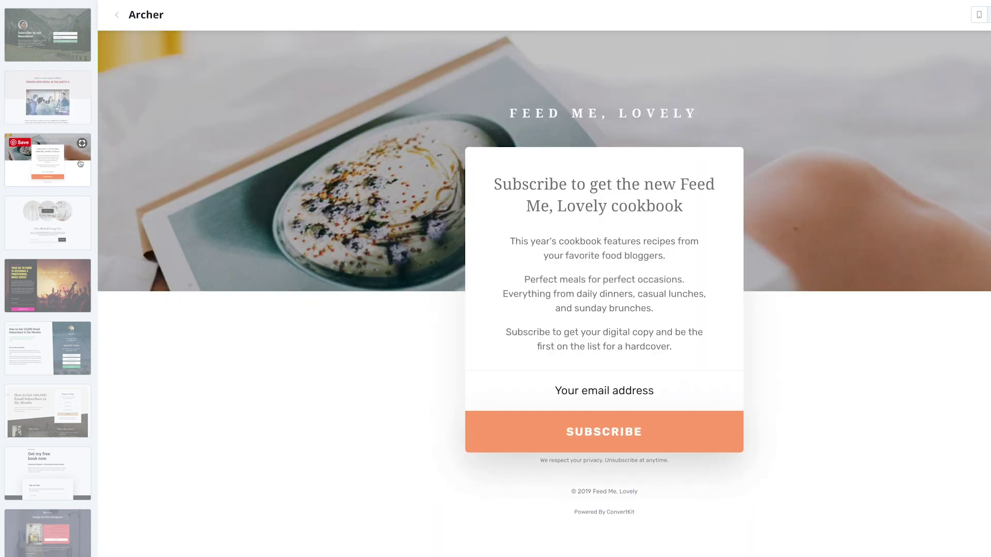
click(68, 269)
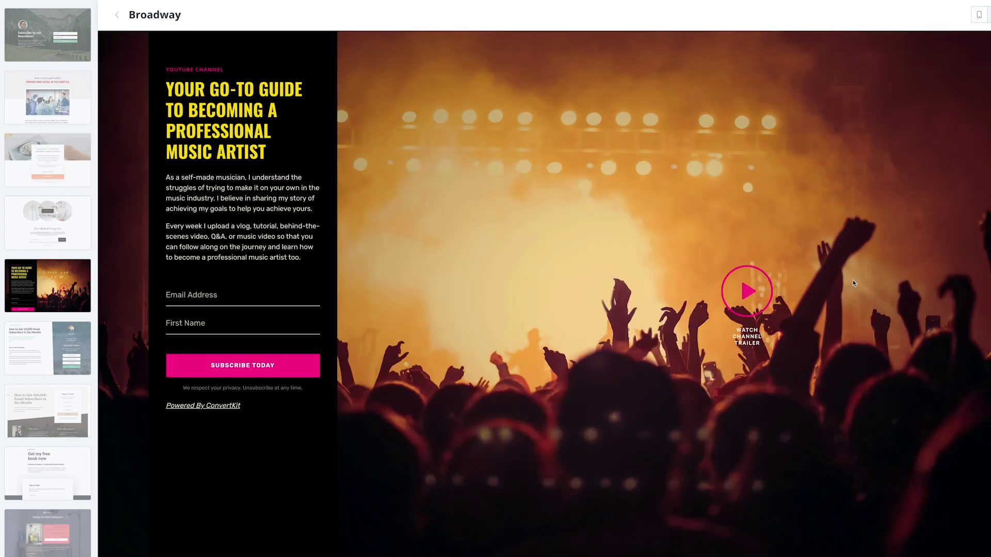
click(67, 340)
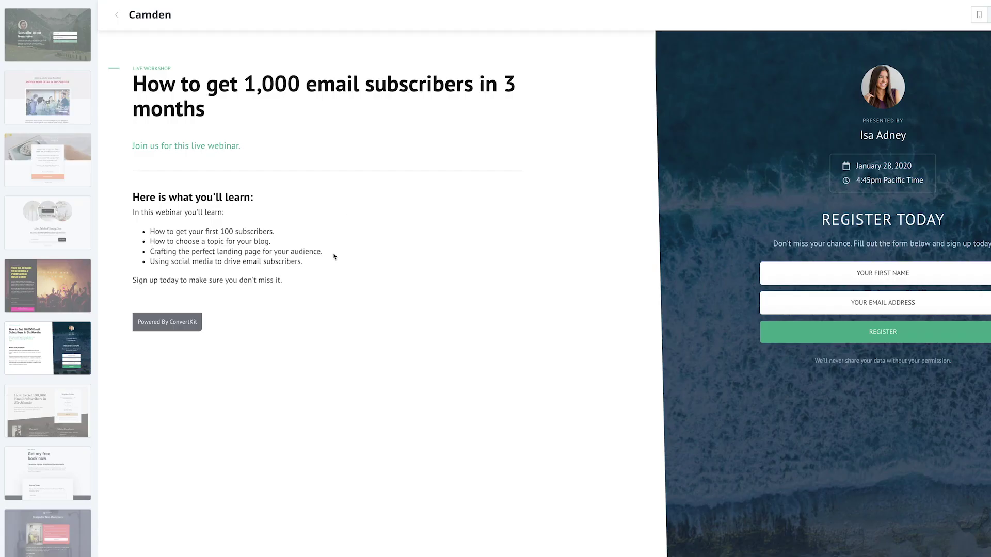
Choose the Cedar template for the landing page
click(56, 402)
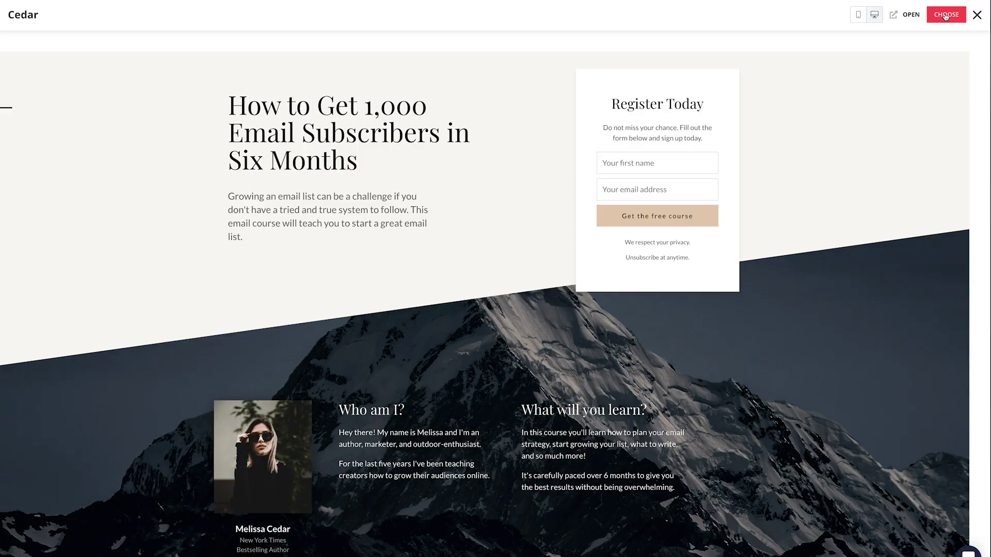
click(946, 15)
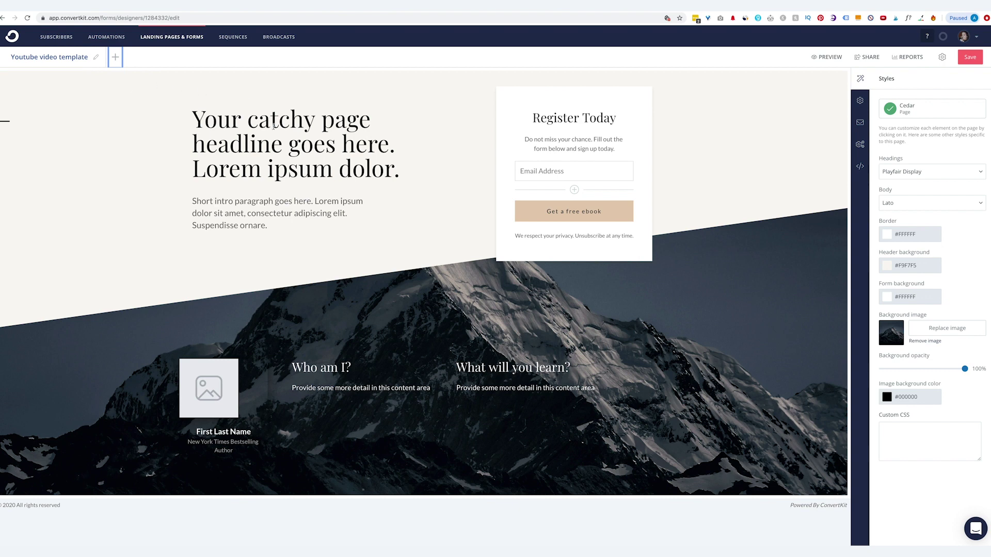
Replace the page's placeholder headline with "My catchy headline"
click(273, 126)
drag(401, 174, 189, 120)
text(My catchy headline)
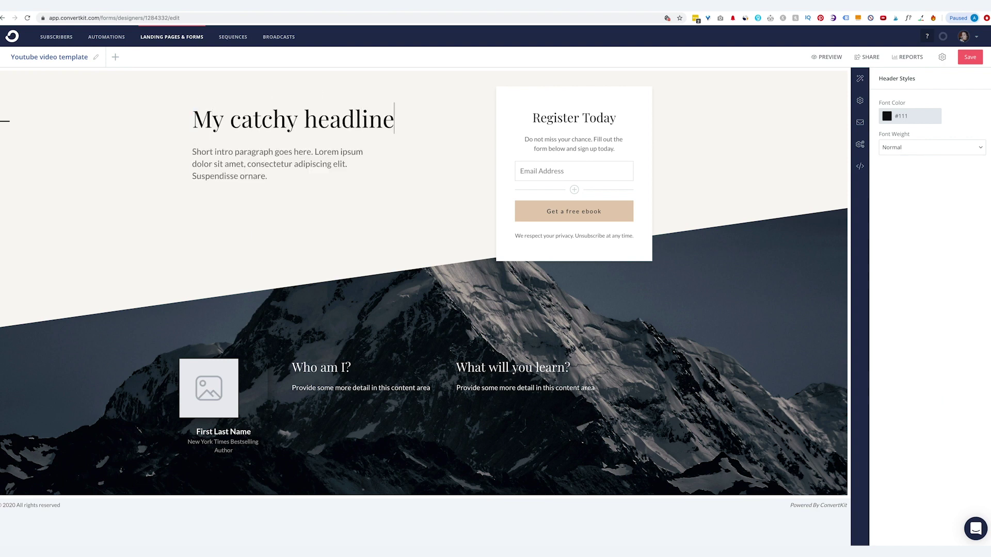
Try out Domine and another font for the page's headings
drag(227, 149, 253, 176)
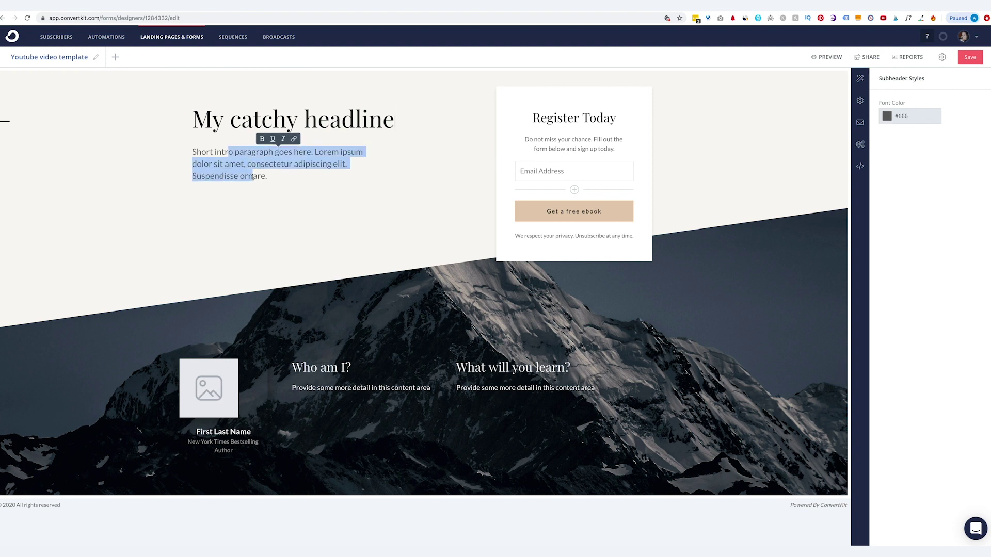
click(862, 80)
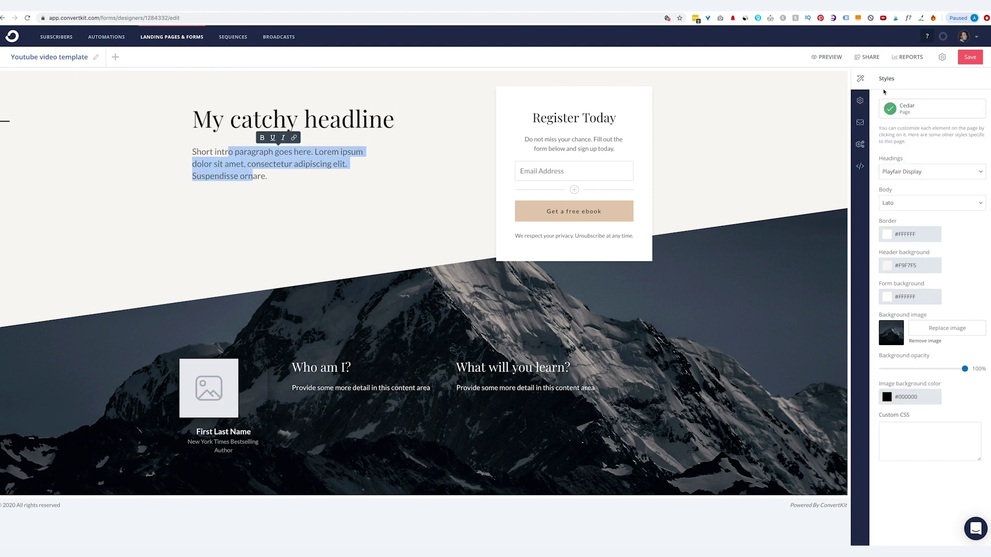
click(925, 172)
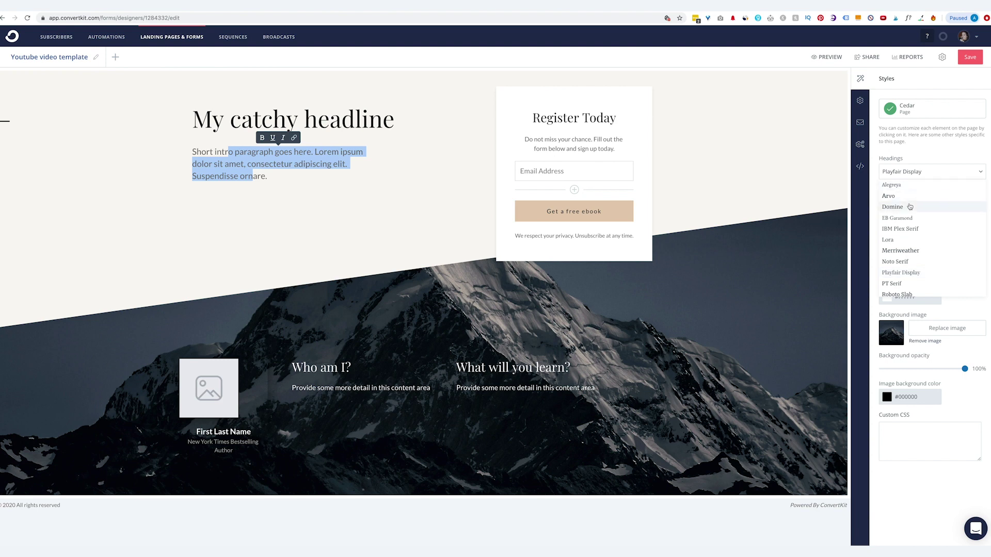
click(909, 205)
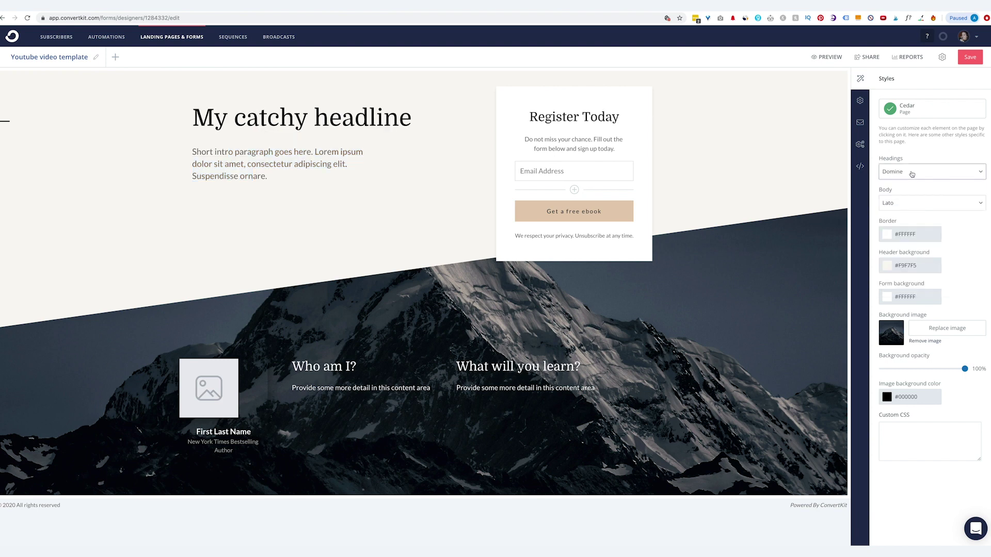
click(912, 174)
click(912, 251)
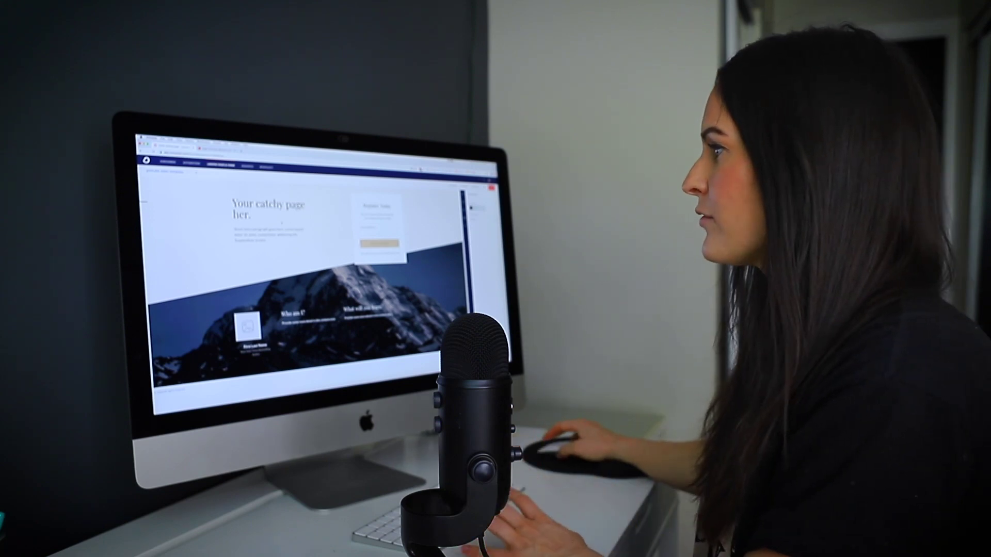
Replace the page headline with "Learn how to build your email list with a beautiful landing page!"
triple_click(273, 215)
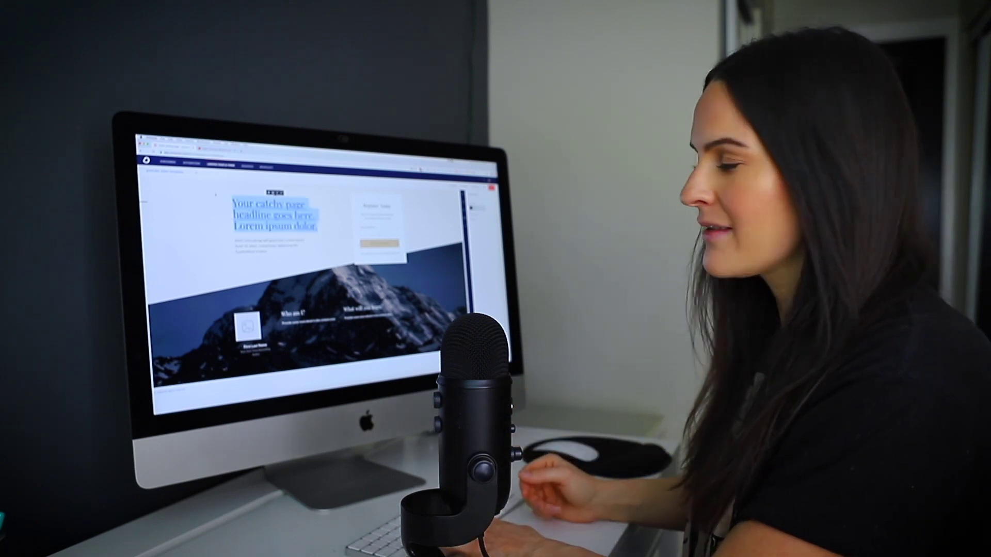
text(ld yo)
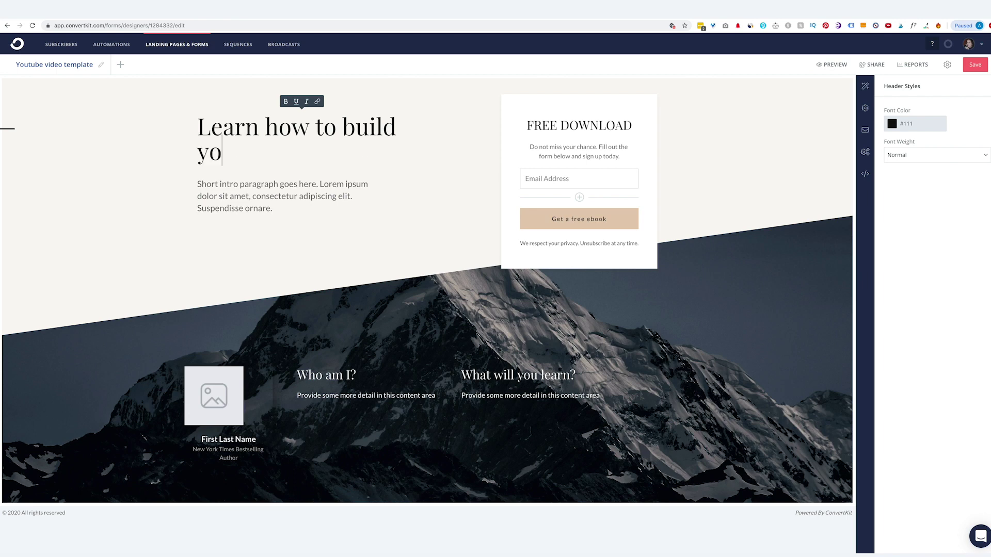
text(ur email list w)
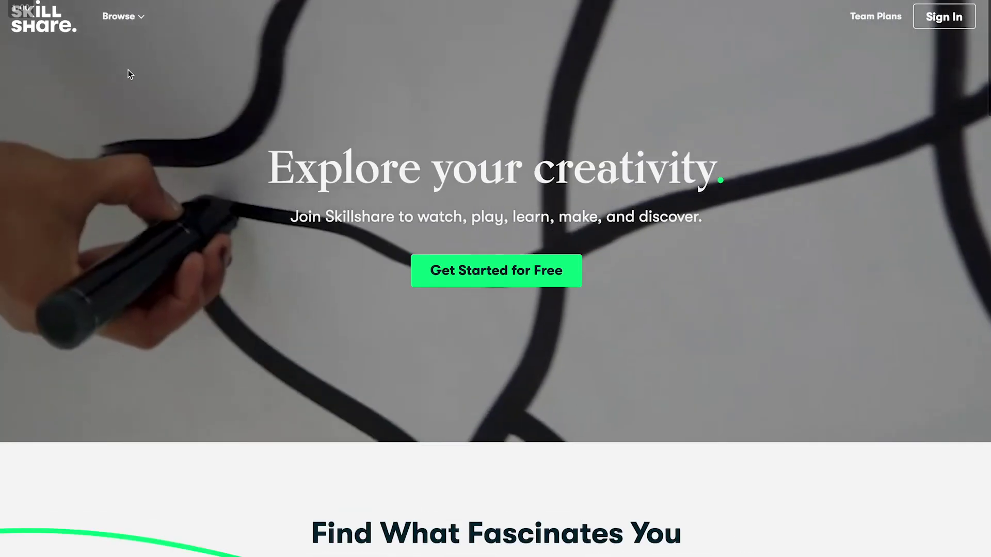
Switch to Skillshare and browse the Marketing category's featured, trending and popular classes, plus the Storytelling classes
click(120, 20)
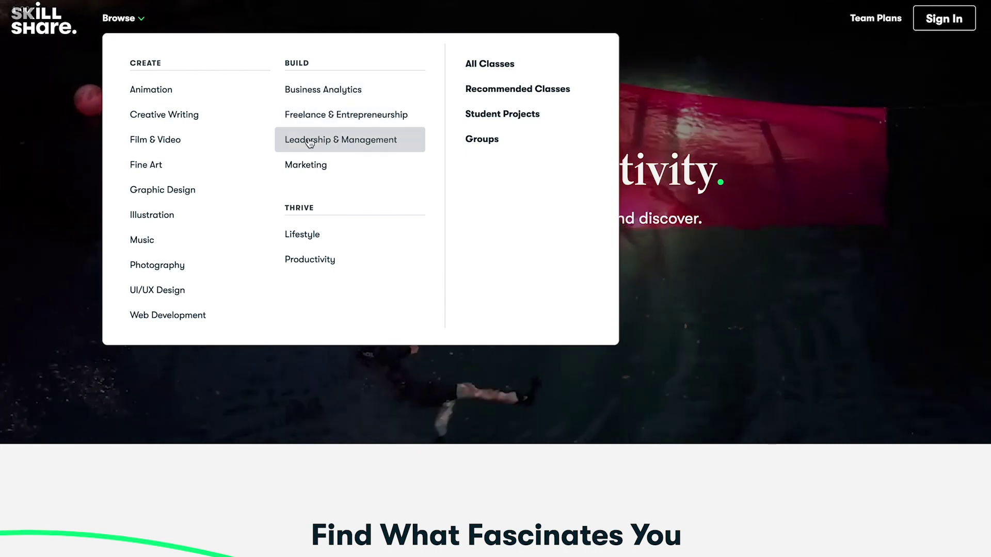
click(308, 169)
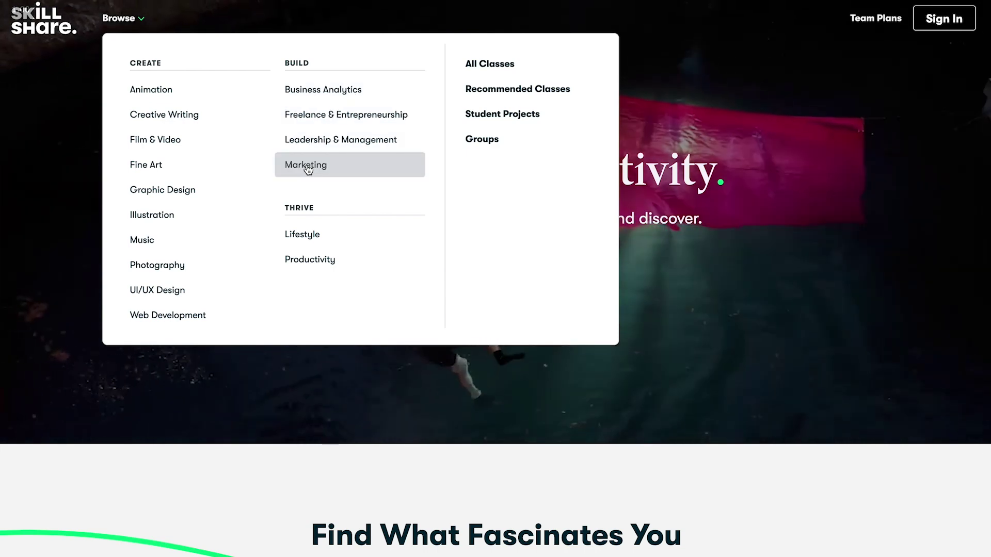
scroll(376, 201, down, 3)
scroll(375, 202, down, 4)
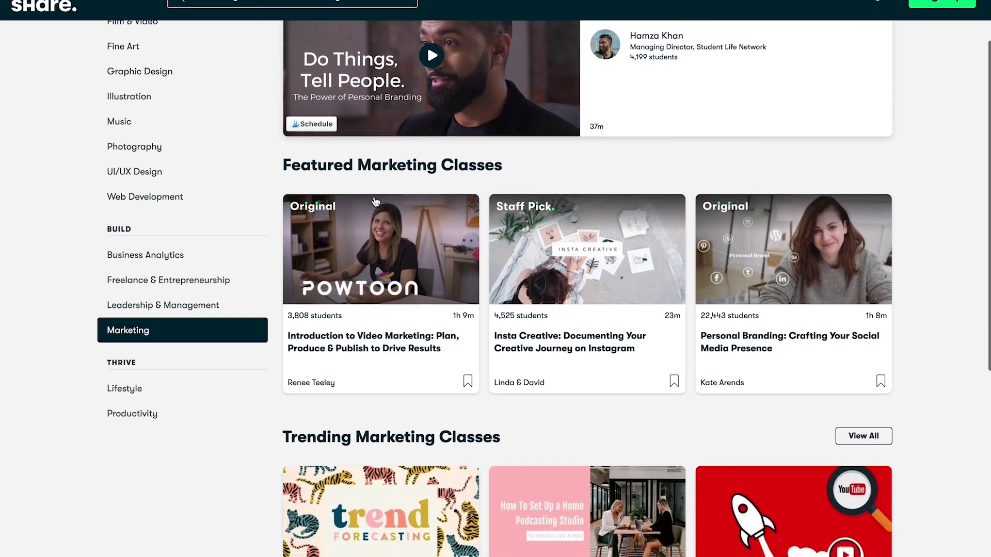
scroll(375, 201, down, 2)
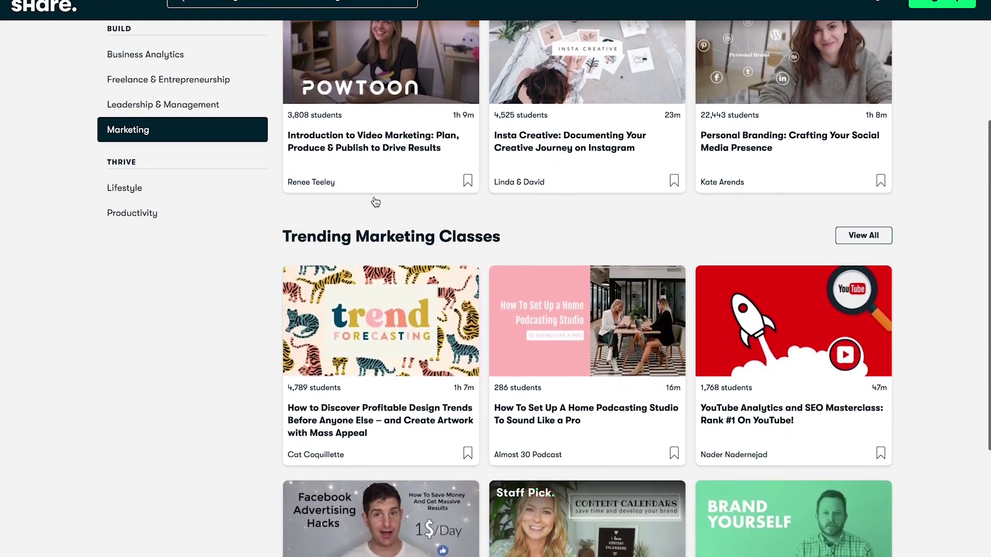
scroll(375, 202, down, 5)
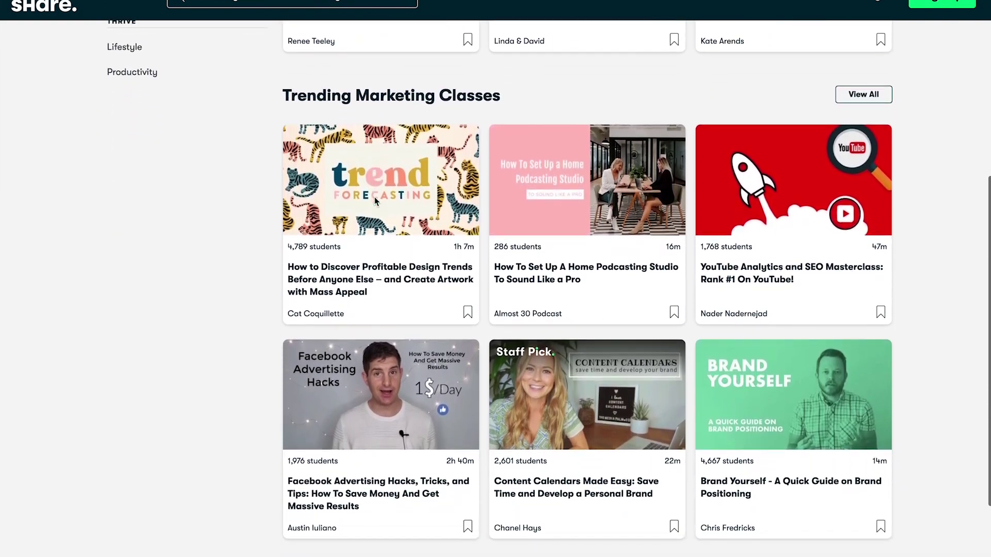
scroll(374, 200, down, 3)
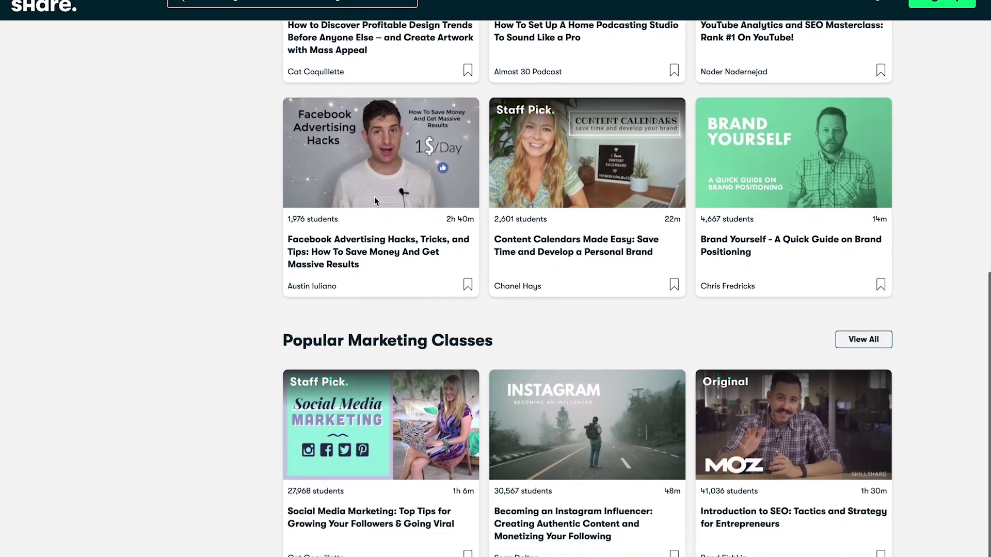
scroll(375, 202, down, 6)
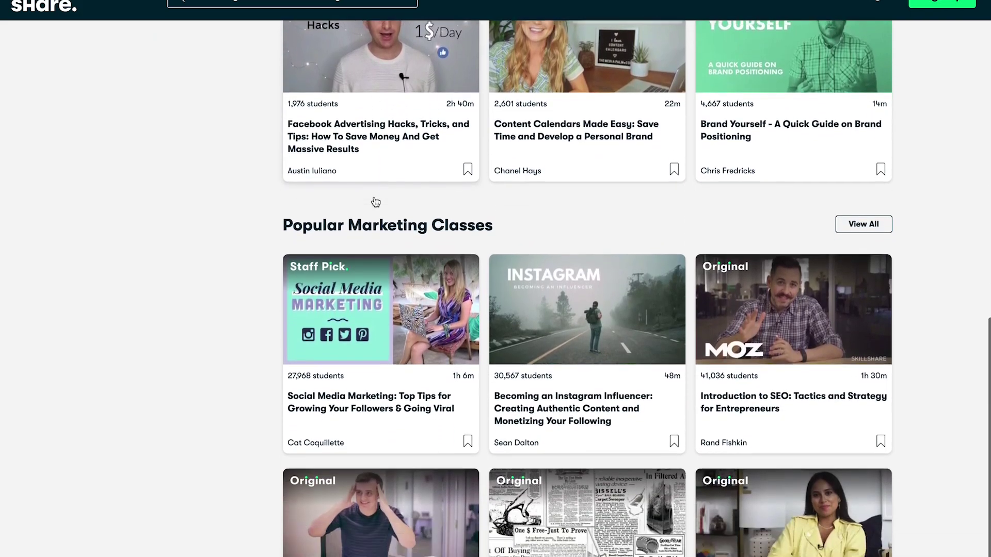
scroll(375, 202, down, 3)
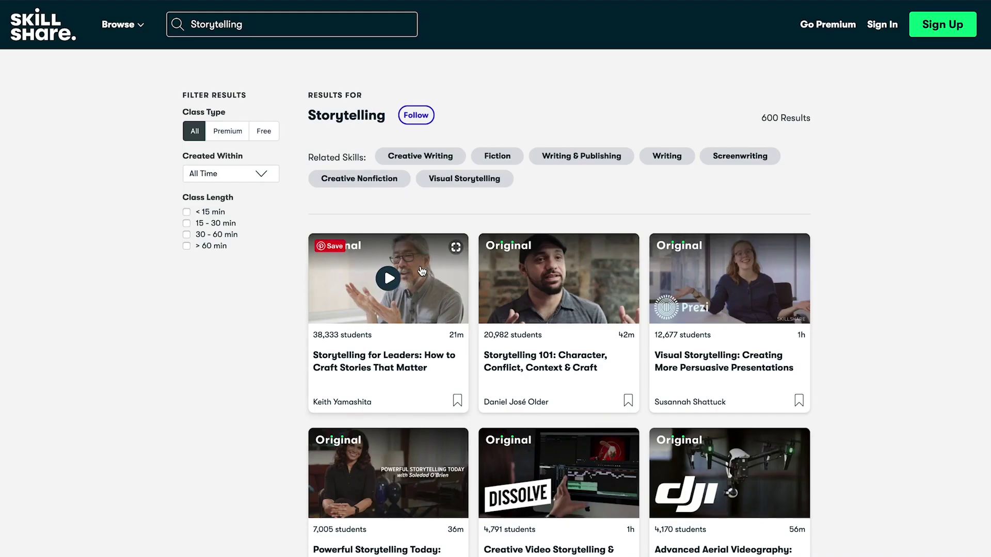
click(467, 267)
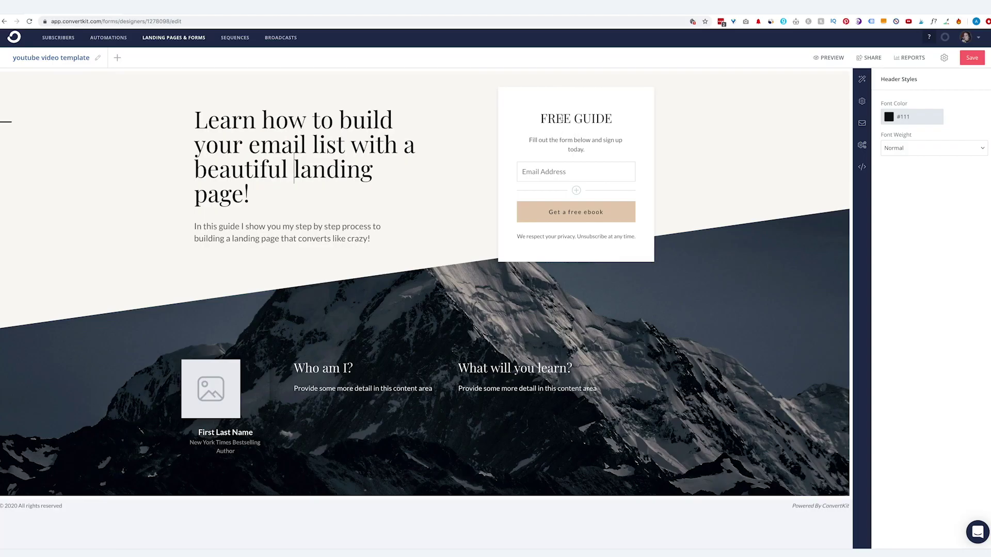
Reword the signup form's text under FREE GUIDE as "Fill out the form below to receive your guide:"
click(563, 118)
triple_click(567, 119)
drag(534, 140, 602, 150)
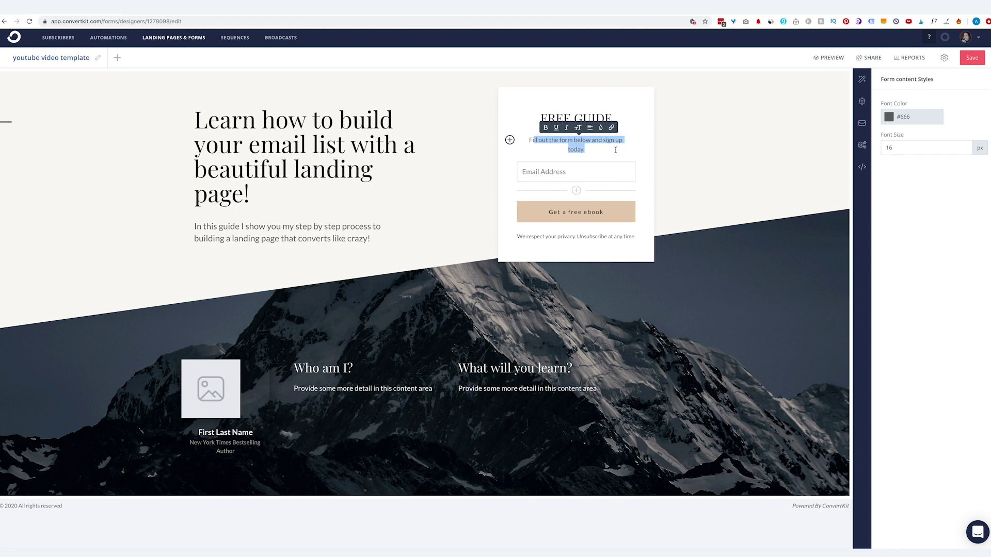
click(589, 140)
drag(603, 145, 587, 150)
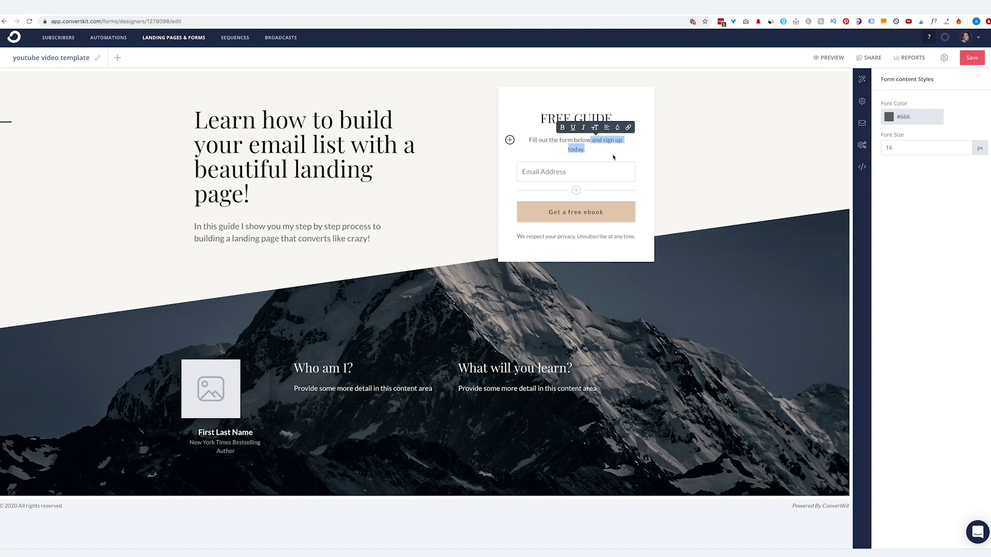
key(BackSpace)
text(TO)
key(BackSpace)
key(BackSpace)
text(to receive your guide:)
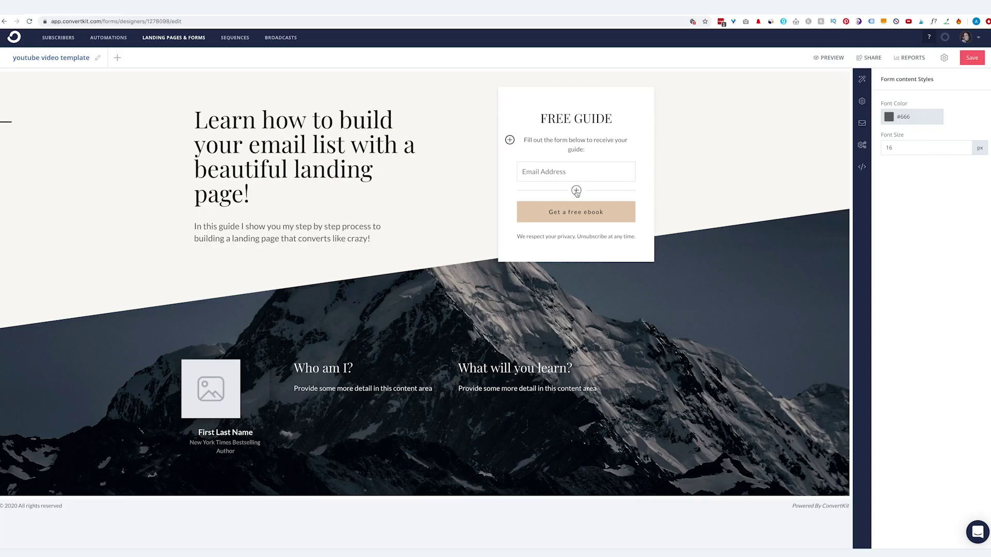
Add a custom field to the signup form, mapped to First Name and labelled "Your First Name"
click(576, 191)
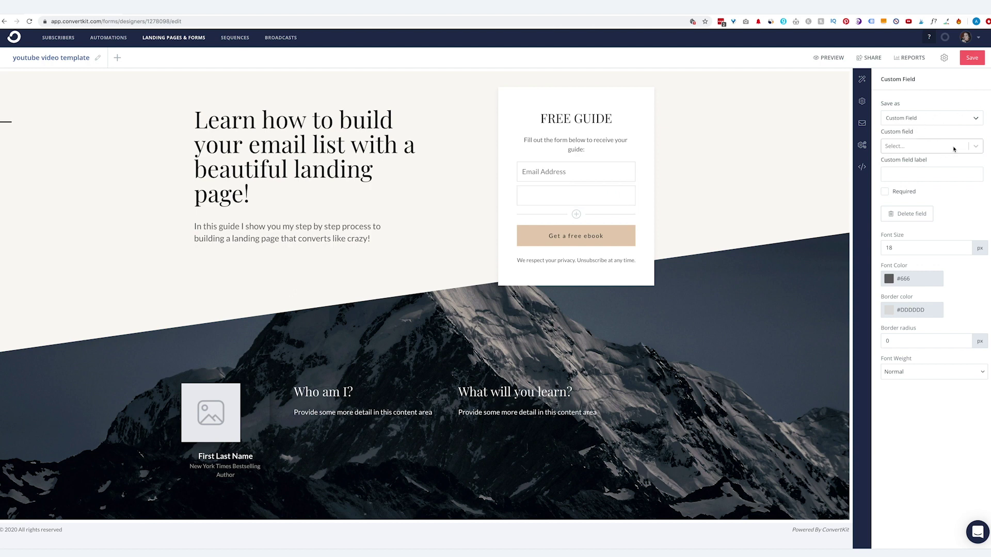
click(976, 147)
click(902, 166)
click(886, 174)
text(Your First Name)
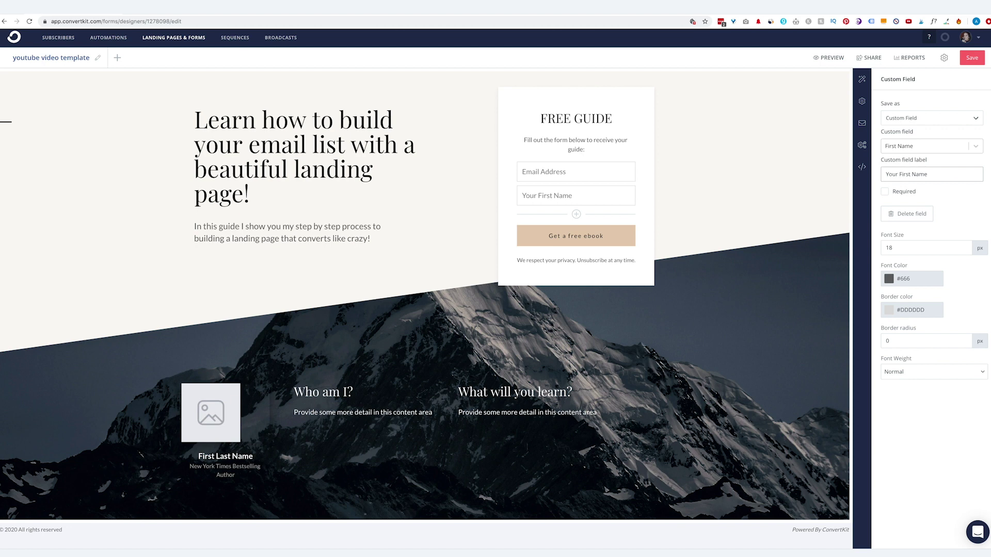
Relabel the new form field "First Name" and move it above the Email Address field
triple_click(899, 174)
text(First)
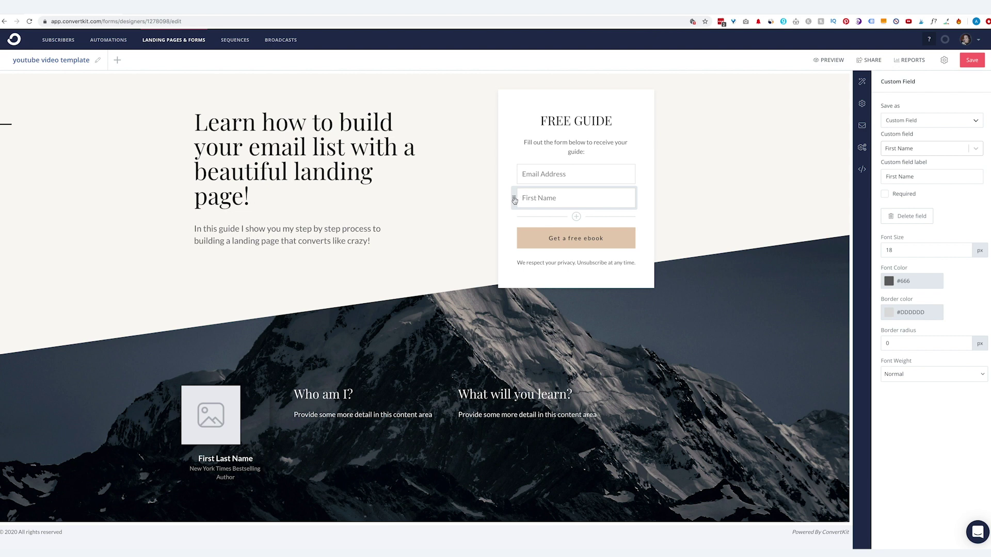
drag(513, 198, 536, 190)
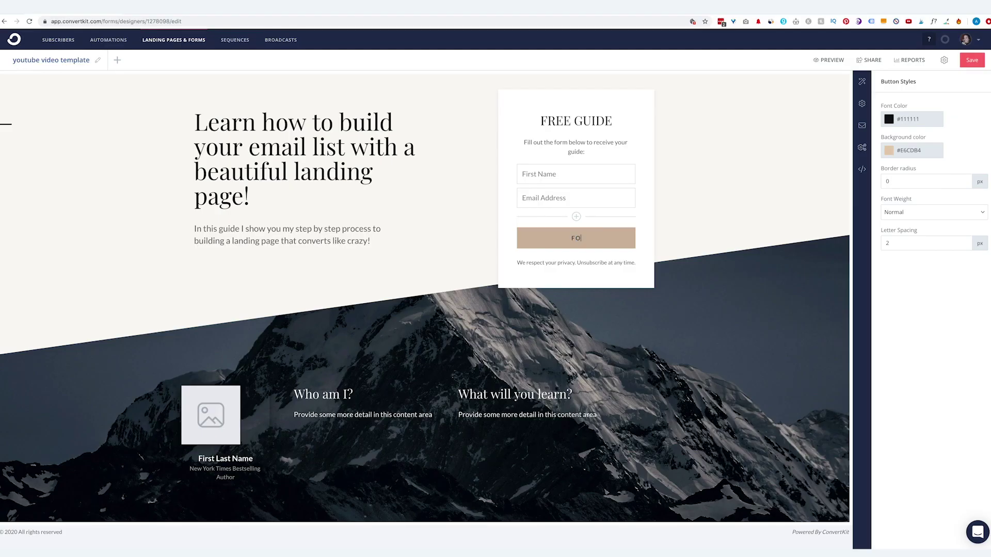
Change the signup form's button text to "GIVE ME THE GUIDE!"
text(NLOAD THE GU)
text(IDE!)
text(GIVE ME THE GUIDE!)
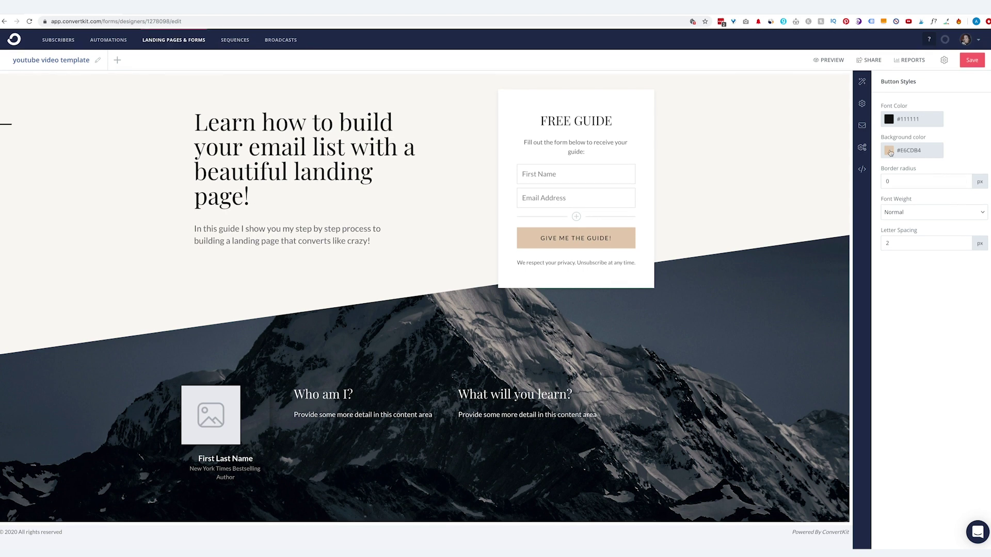
Set the signup button's background color to teal blue #27B8DA and its font color to white #FFFFFF
click(889, 151)
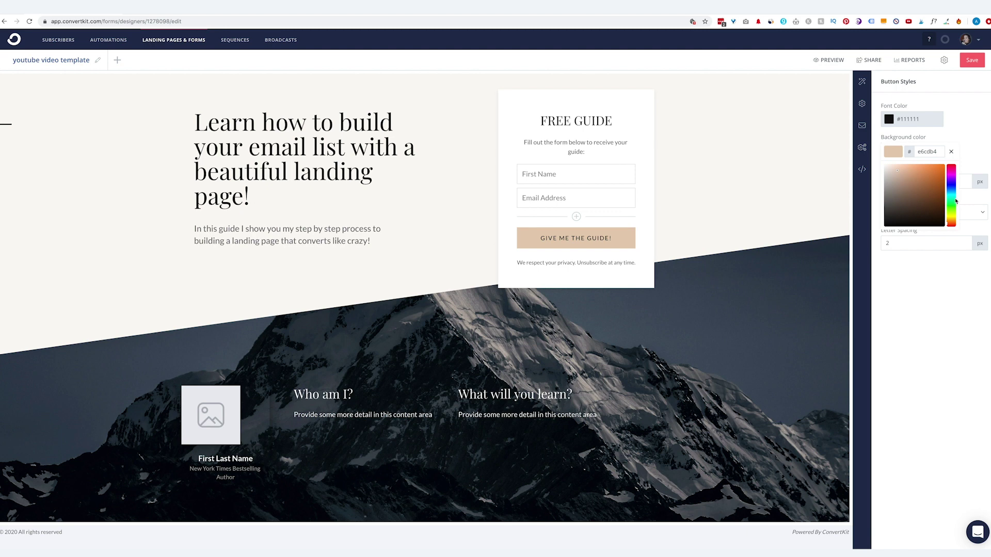
drag(931, 173, 953, 197)
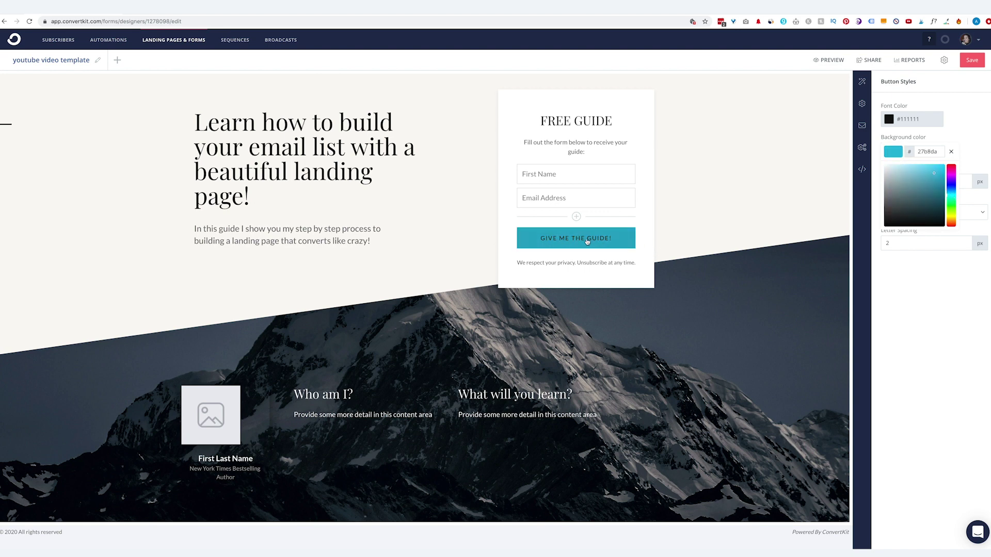
click(896, 124)
drag(898, 147, 881, 78)
click(646, 206)
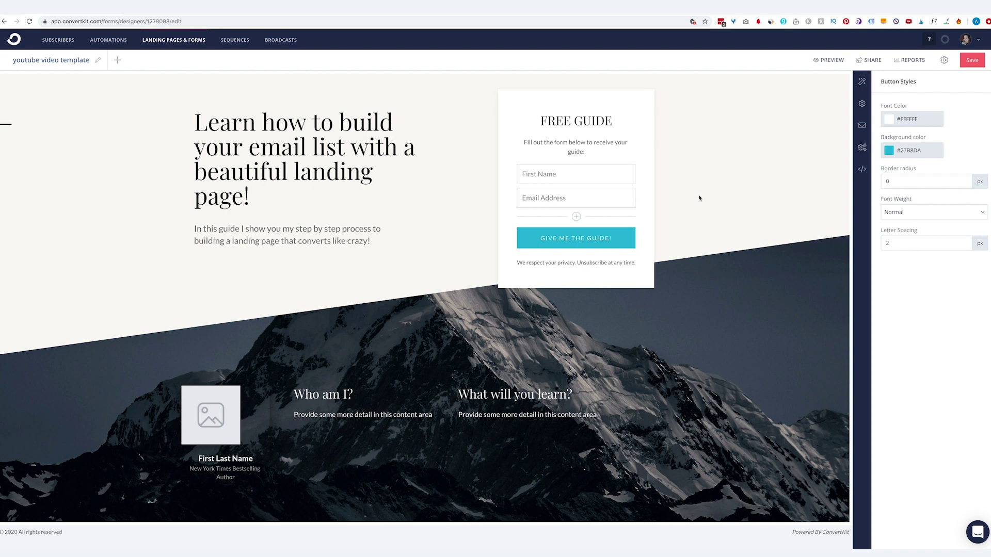
Set the font size of the signup form's instruction text under FREE GUIDE to 14 px
click(580, 151)
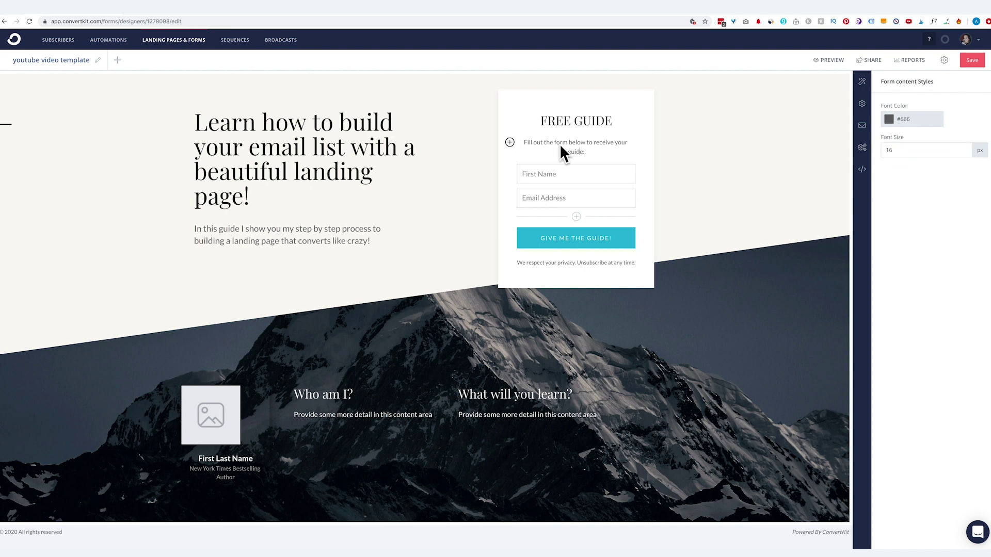
click(966, 153)
click(966, 153)
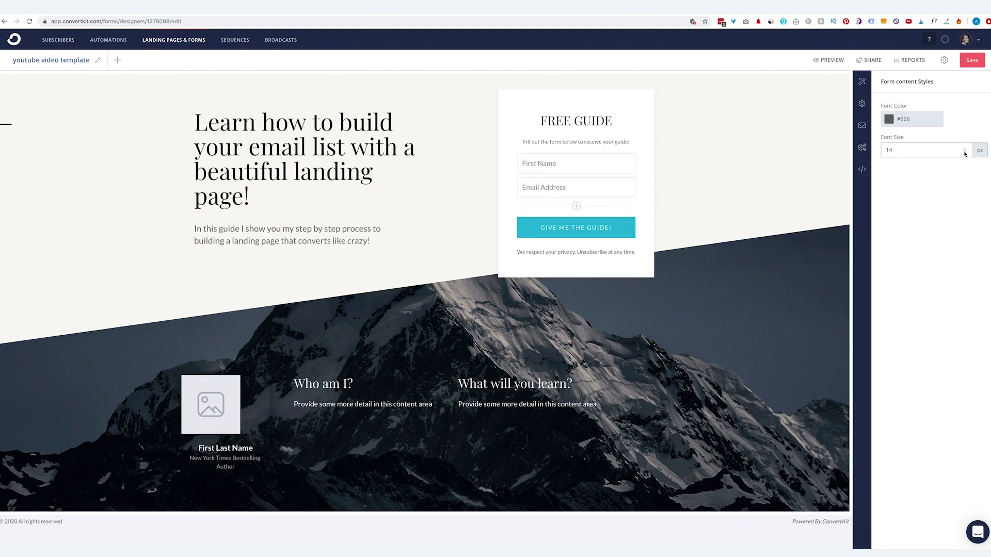
click(722, 153)
Try out the font weight options on the page's main headline
click(232, 137)
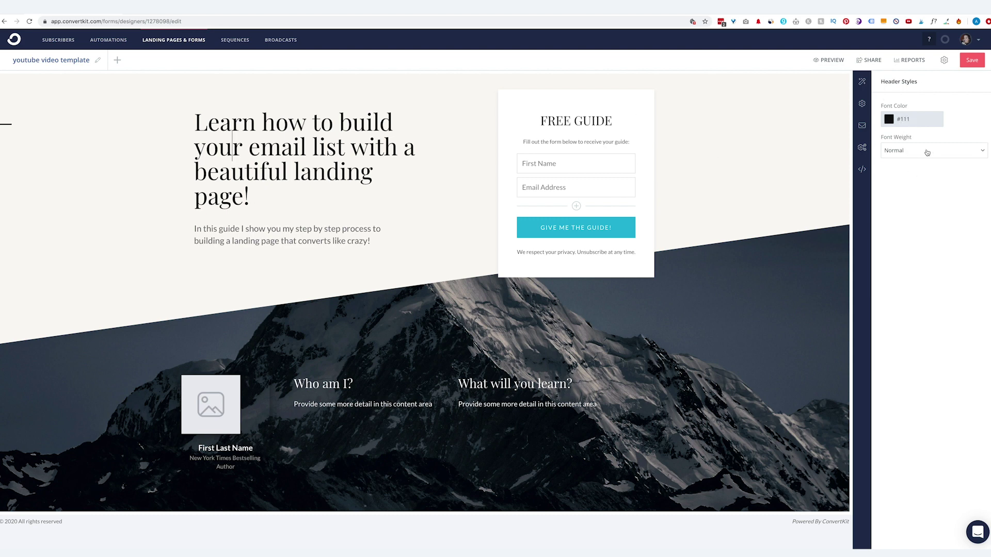
click(900, 155)
click(907, 177)
click(907, 155)
click(889, 149)
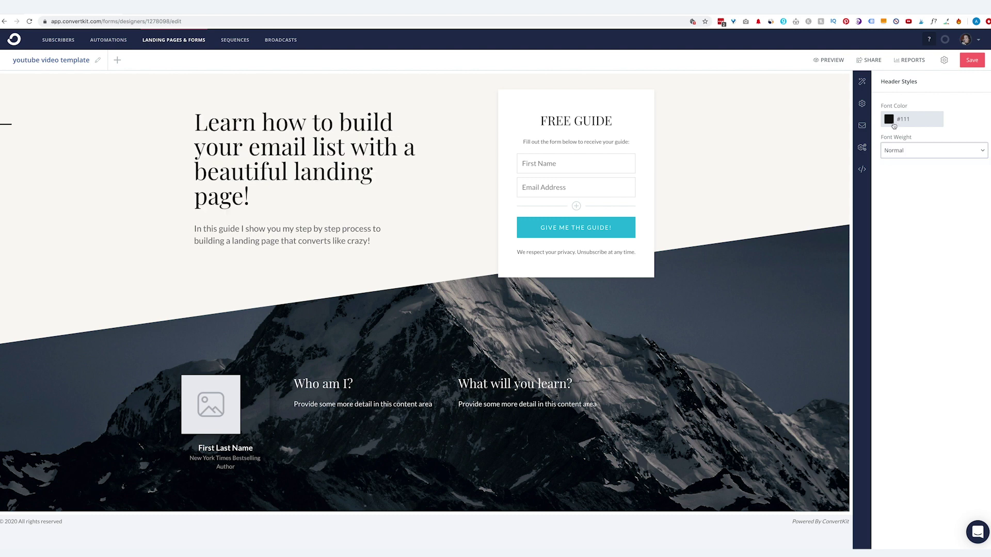
Italicize "beautiful" in the main headline and make "that converts like crazy!" bold in the subheader
click(283, 172)
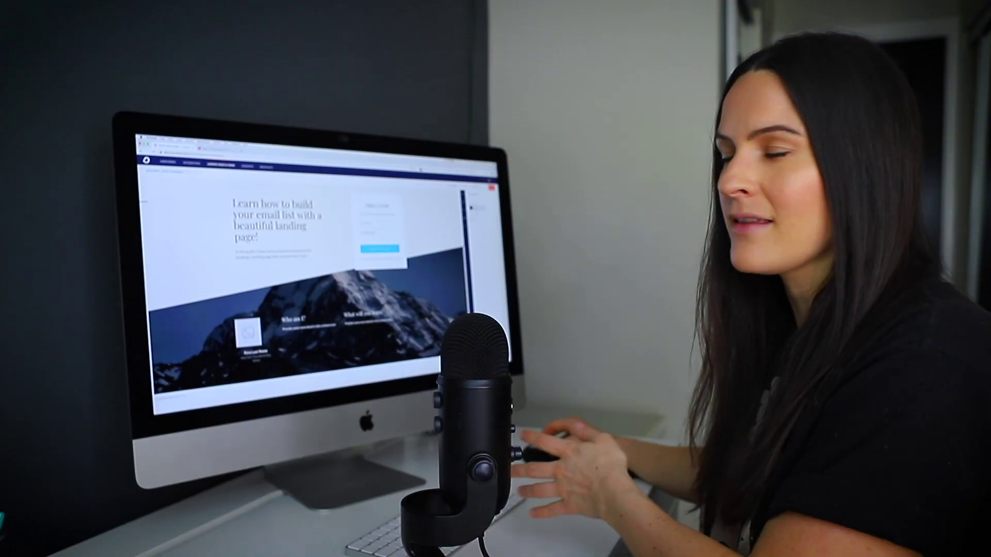
drag(288, 173, 186, 175)
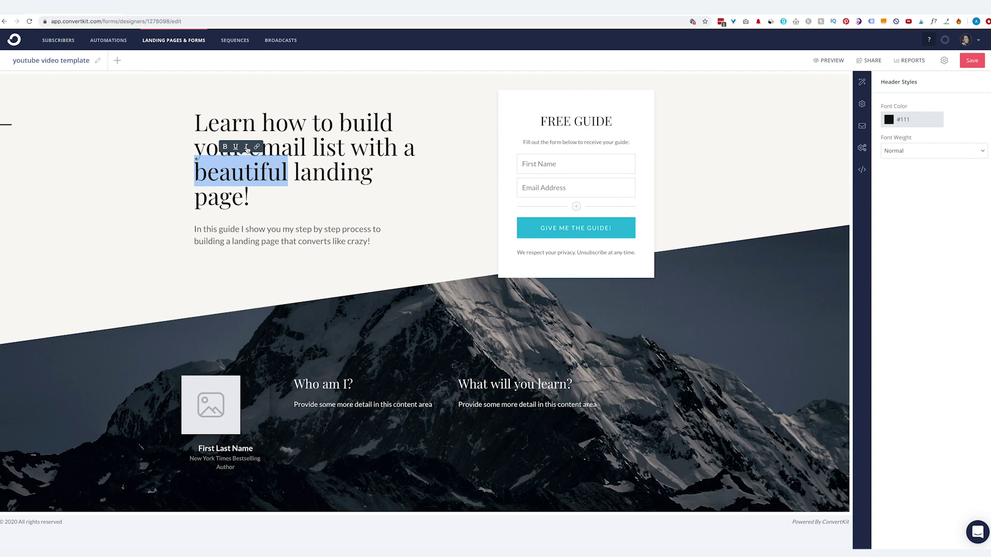
click(246, 147)
click(427, 194)
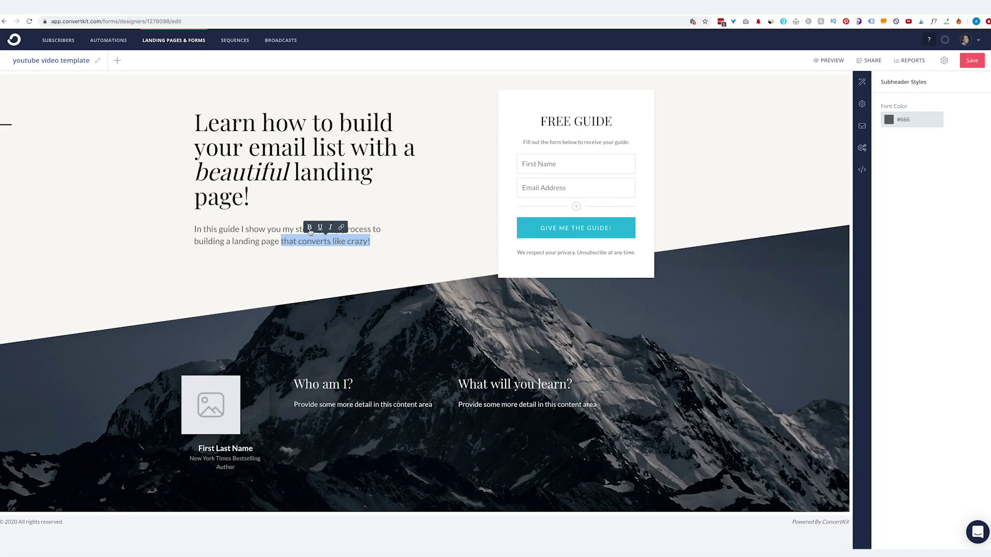
click(310, 228)
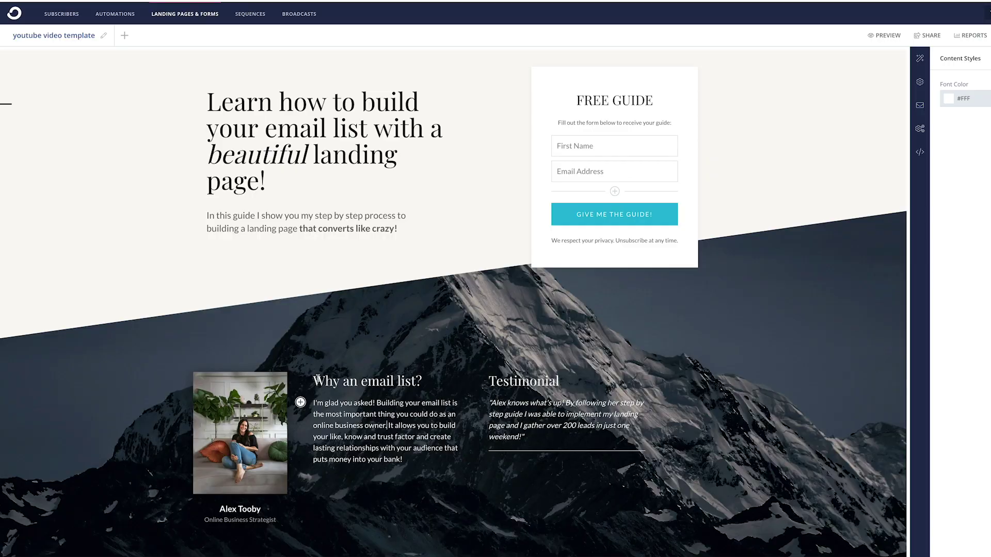
drag(313, 380, 432, 379)
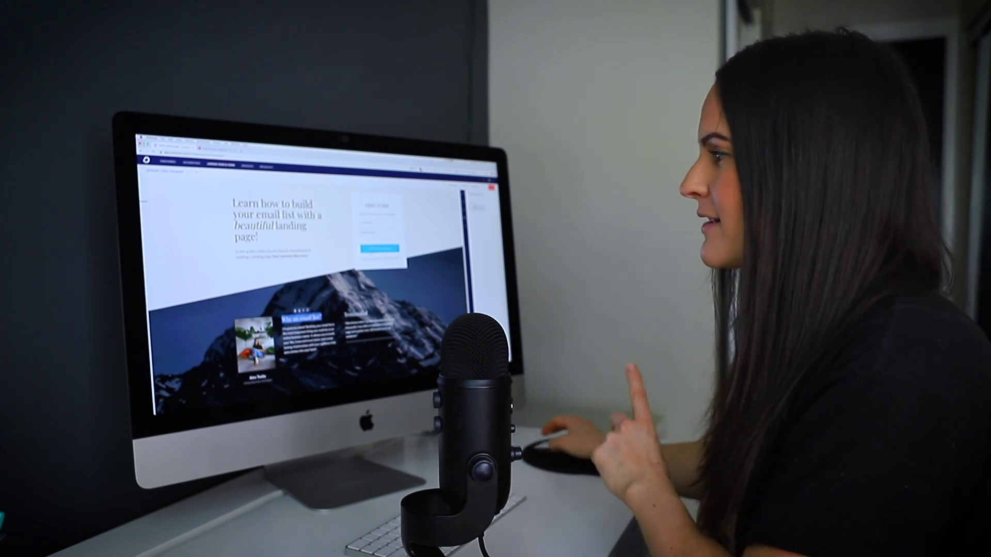
click(278, 329)
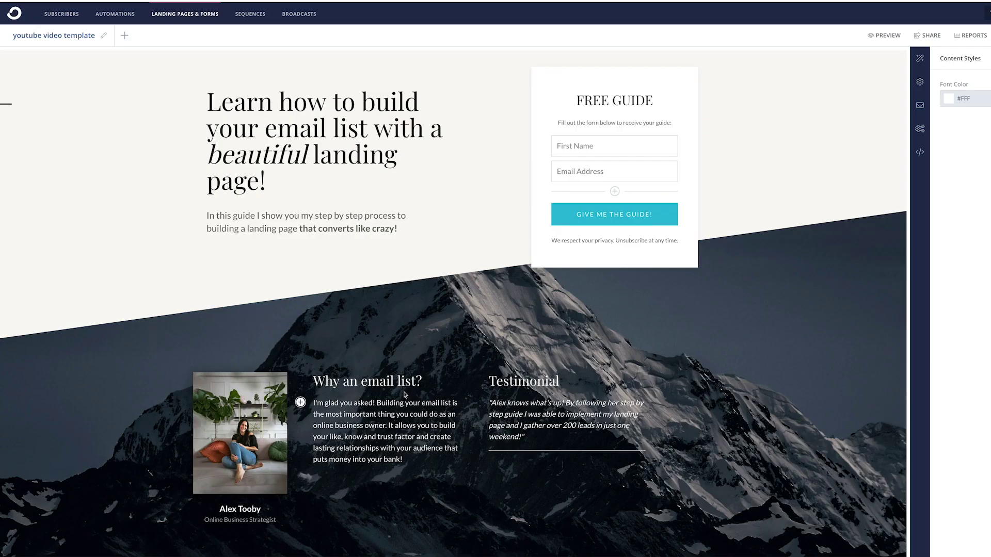
double_click(499, 382)
click(595, 416)
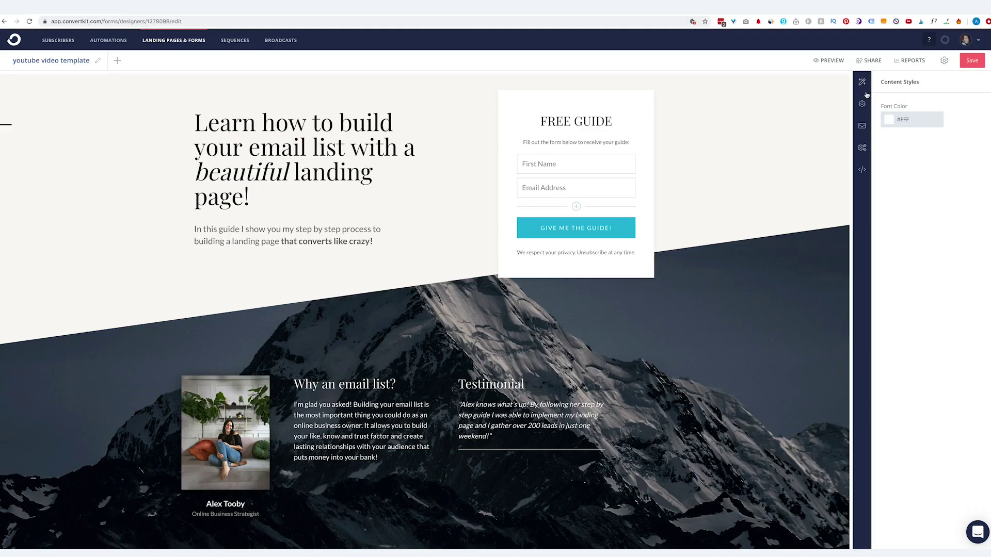
Start replacing the page's background image and look through the Unsplash and Instagram image sources
click(862, 82)
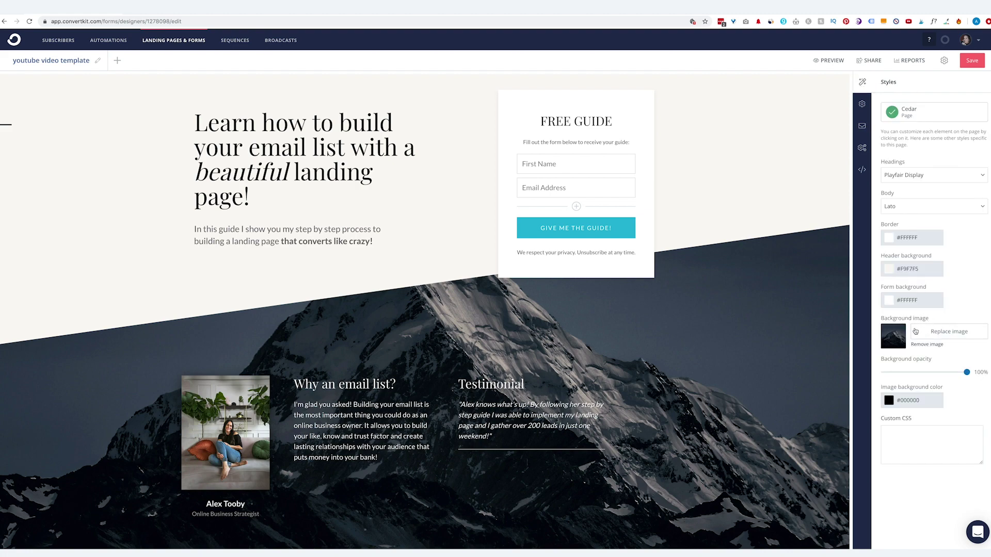
click(949, 332)
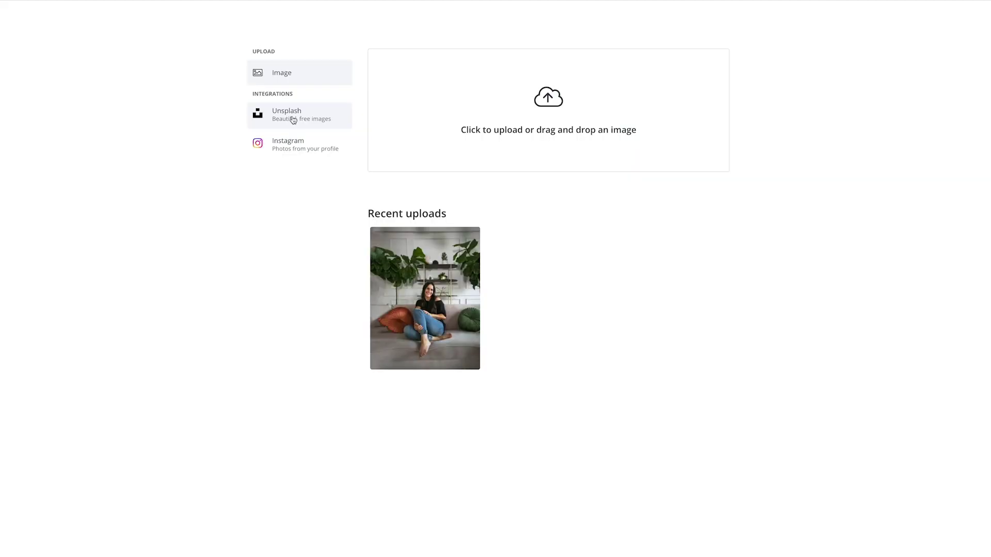
click(288, 116)
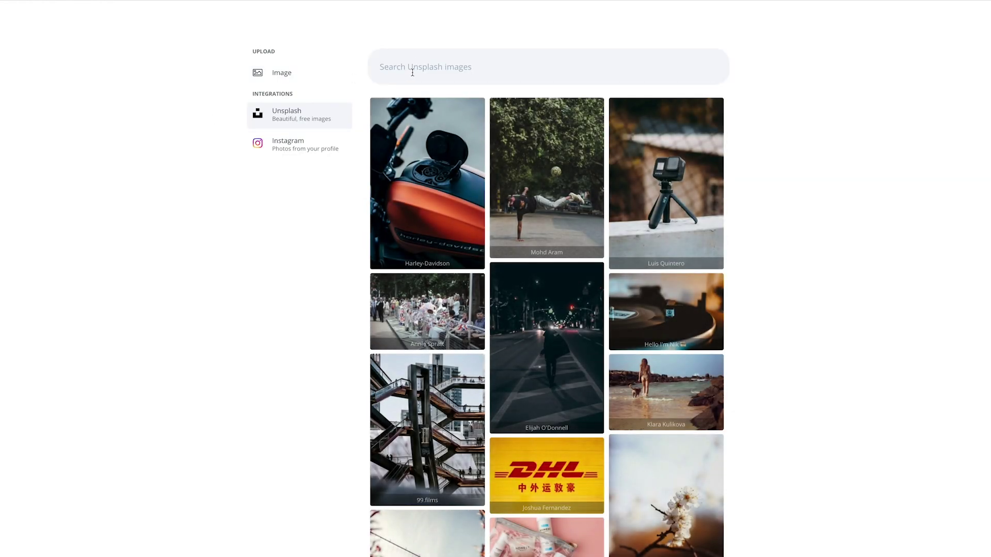
scroll(671, 144, down, 10)
scroll(674, 147, up, 7)
scroll(675, 147, up, 10)
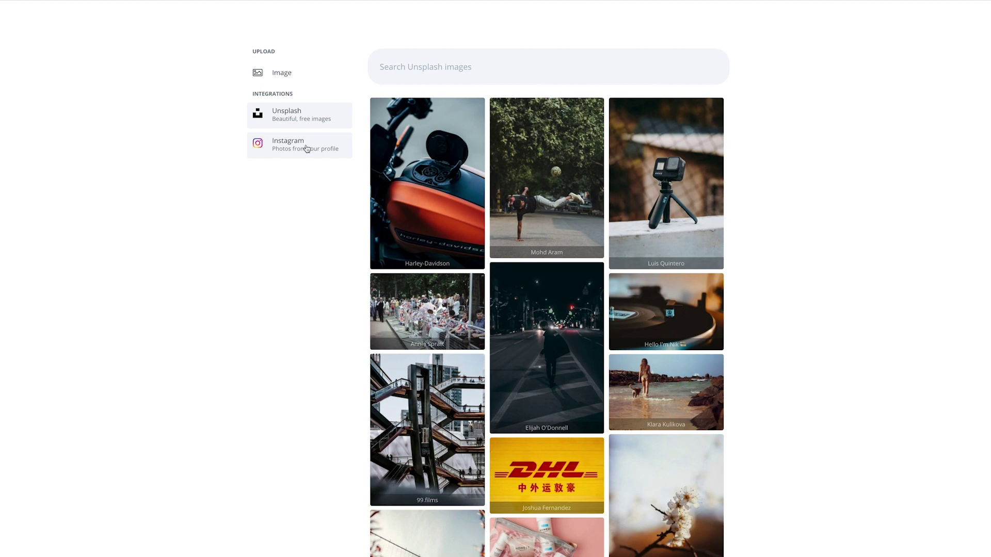
click(289, 147)
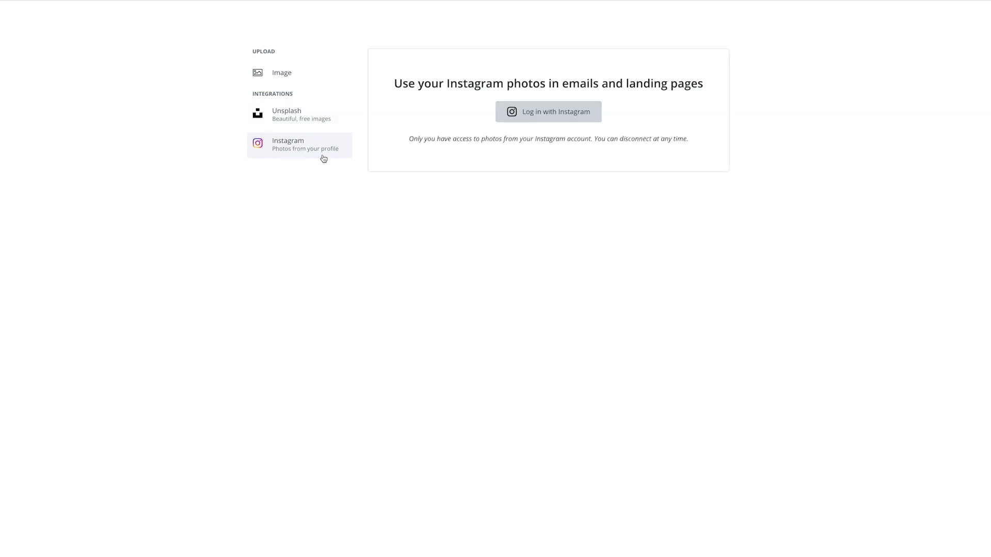
Search Unsplash for "office" and choose the photo of a hand writing in a planner as the background image
click(279, 116)
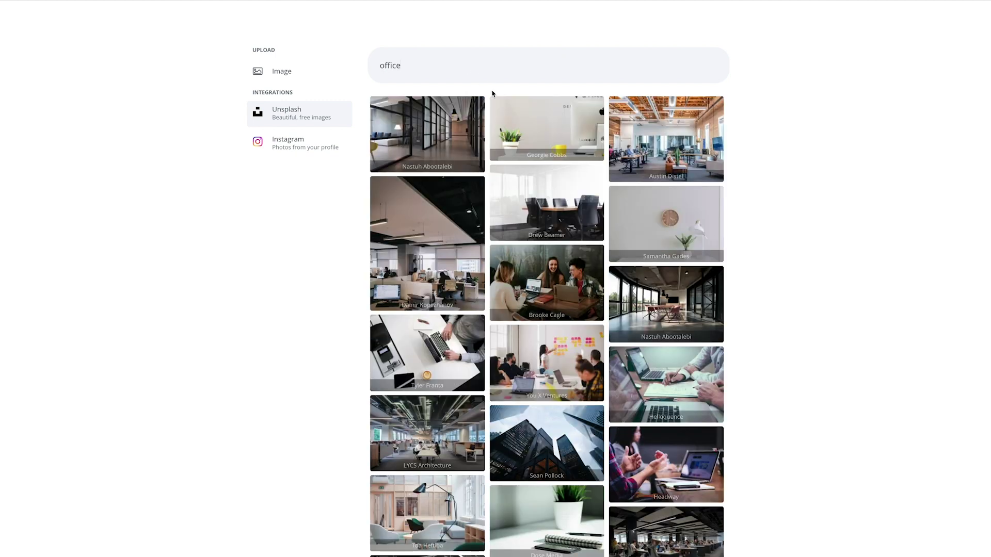
scroll(532, 129, down, 5)
scroll(532, 129, down, 3)
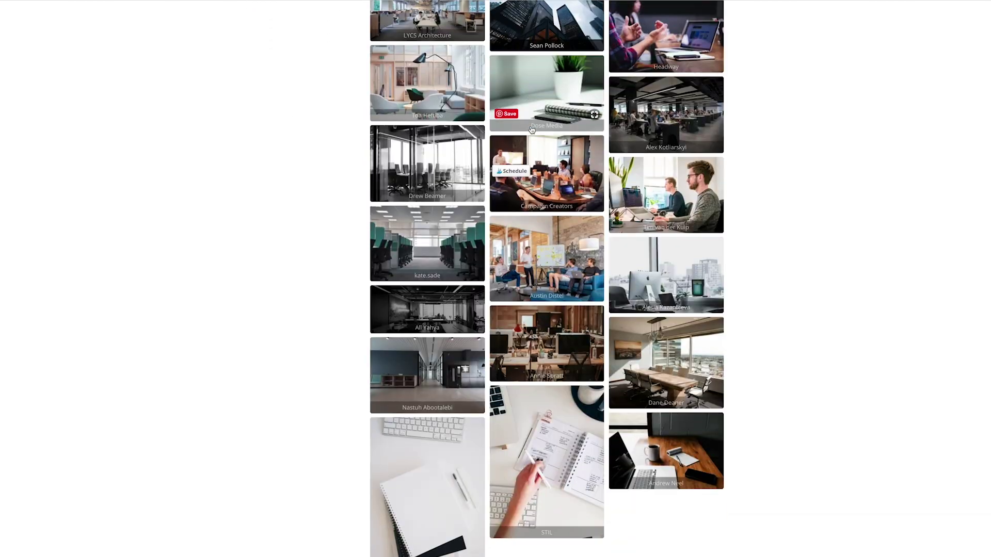
click(566, 464)
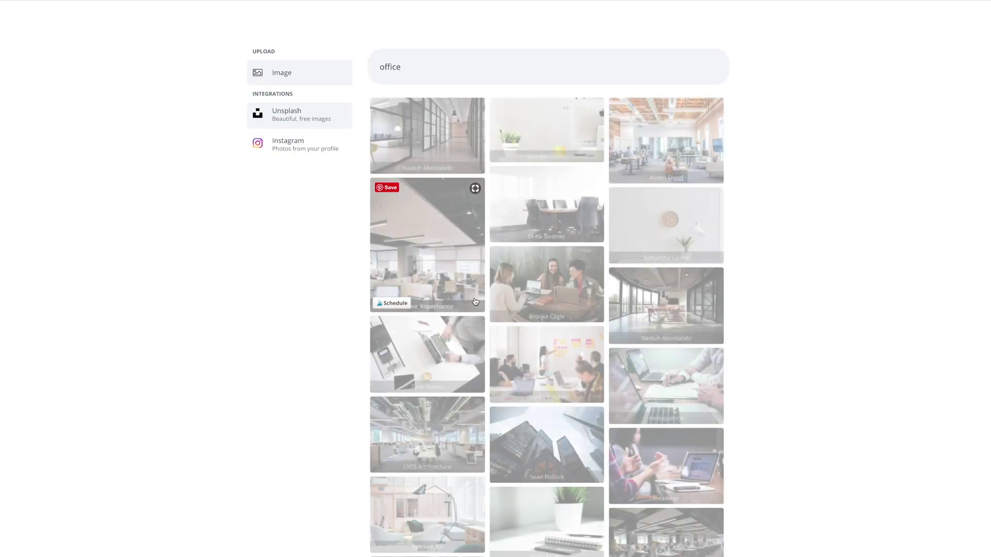
Choose the Unsplash office photo of a dark wooden desk with laptop, mug and notepad as the background image
scroll(475, 300, down, 6)
scroll(475, 301, down, 5)
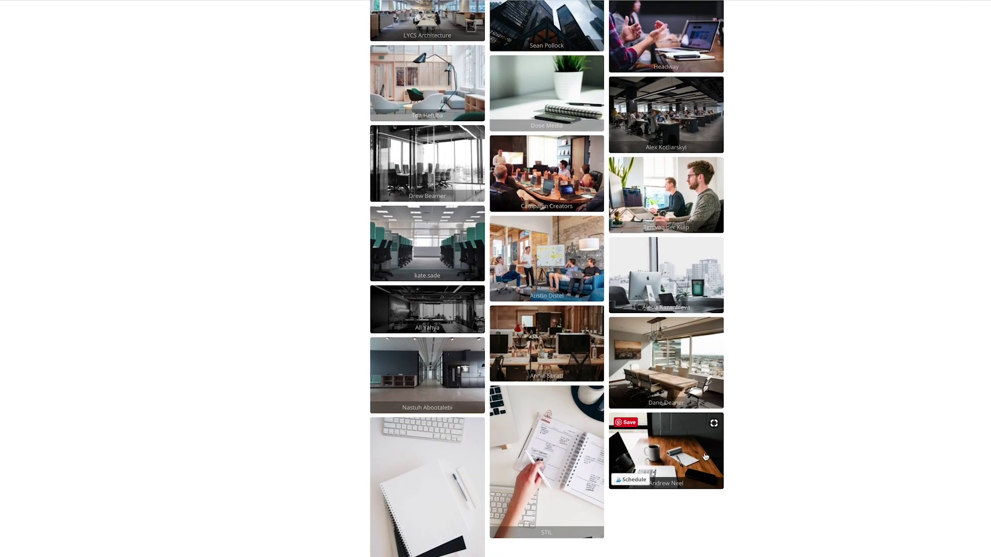
click(711, 456)
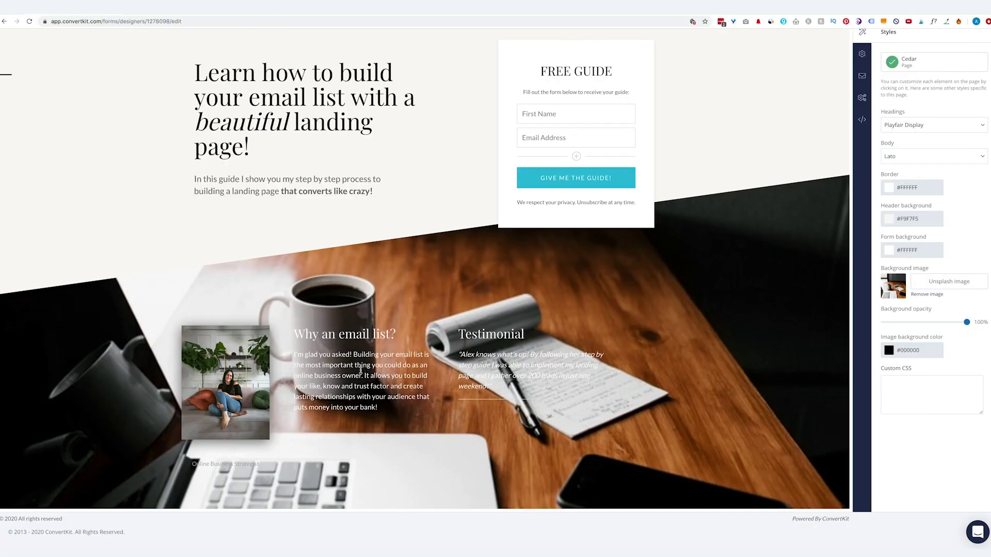
Try recoloring the whole paragraph under "Why an email list?" to red #fa0000
click(360, 370)
triple_click(364, 371)
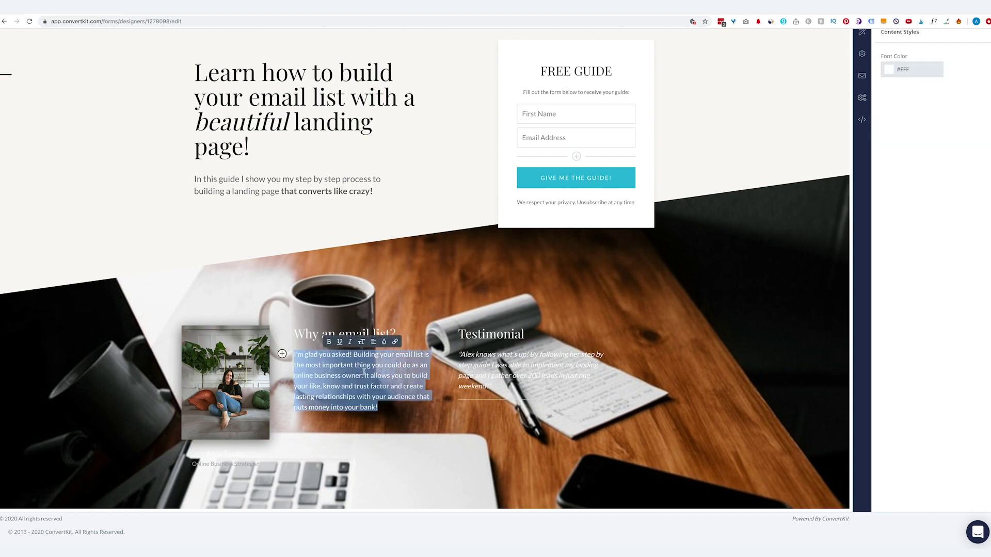
click(385, 342)
drag(360, 313, 349, 289)
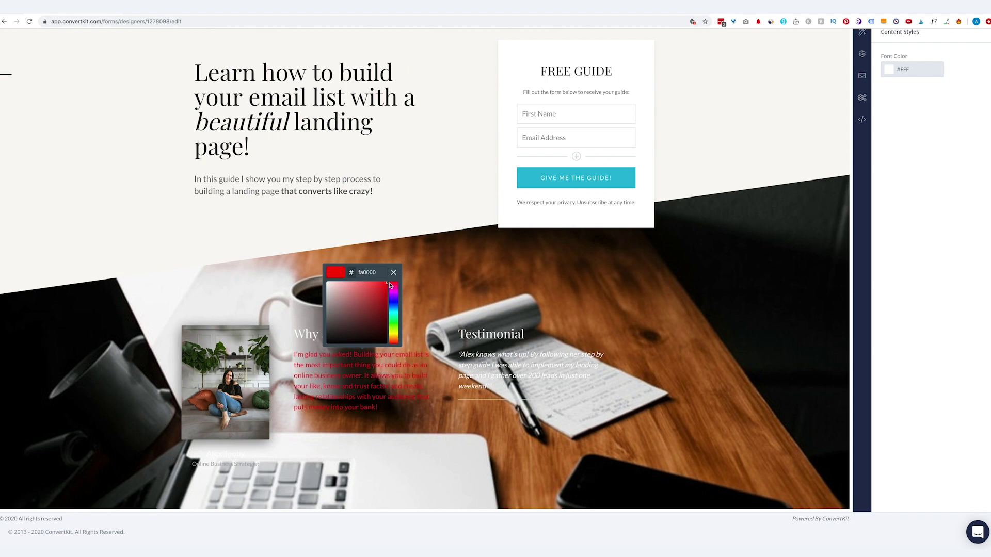
click(375, 385)
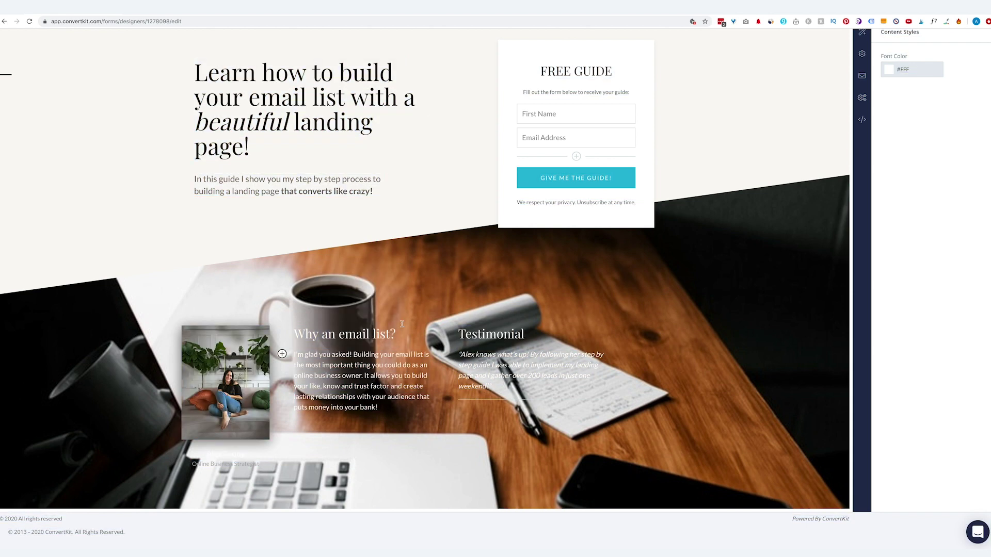
Replace the background image with the Unsplash office photo of dark pencils on a plain yellow surface
click(866, 38)
click(929, 288)
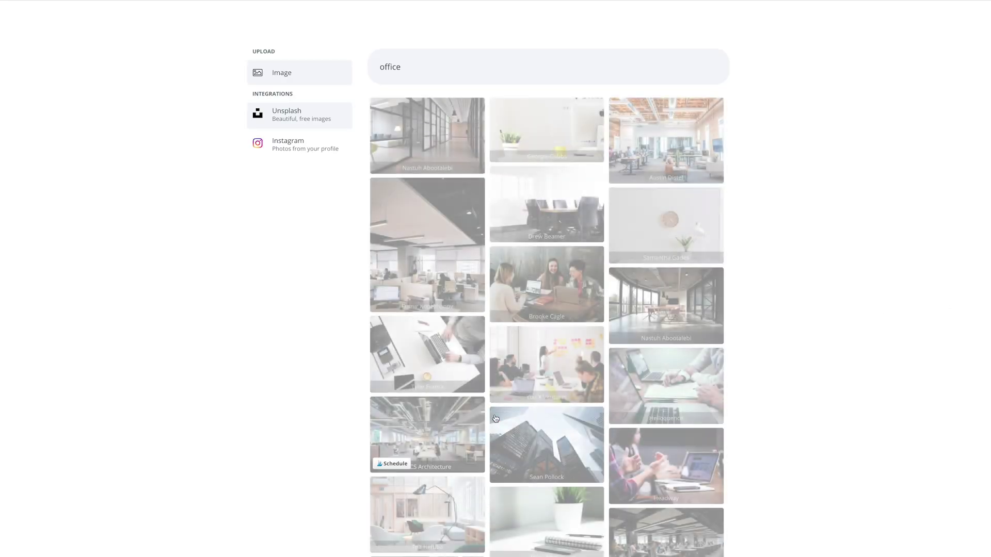
scroll(531, 395, down, 4)
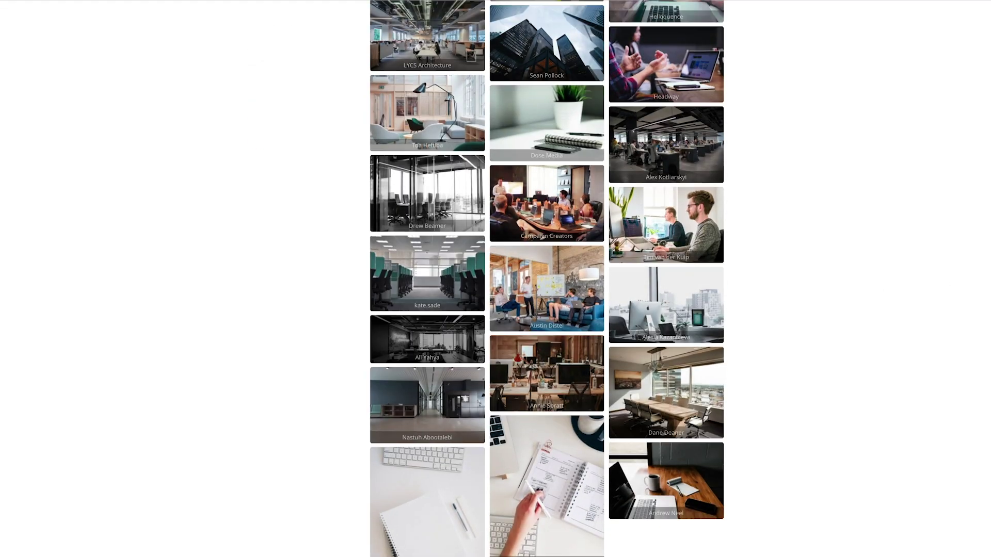
scroll(599, 501, down, 8)
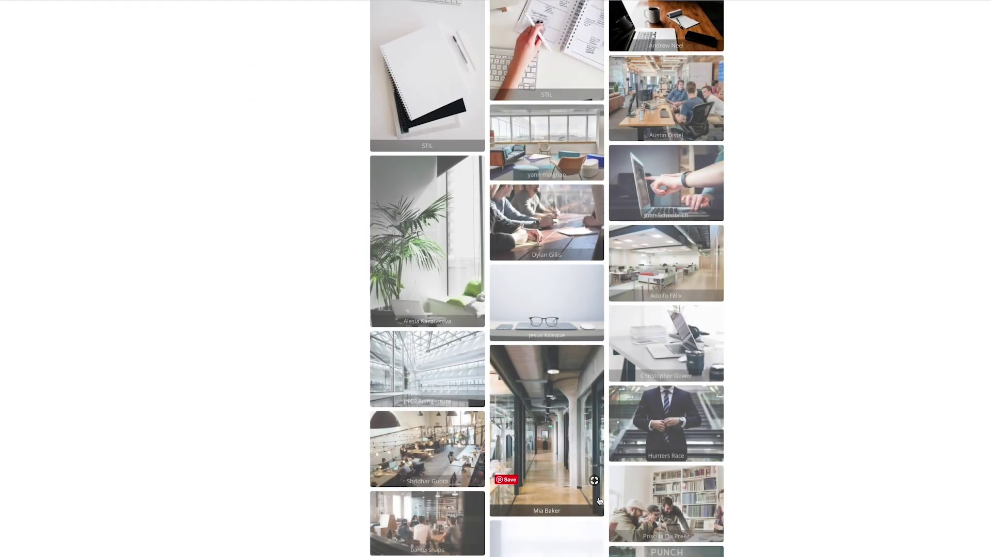
scroll(599, 501, down, 3)
scroll(599, 501, down, 7)
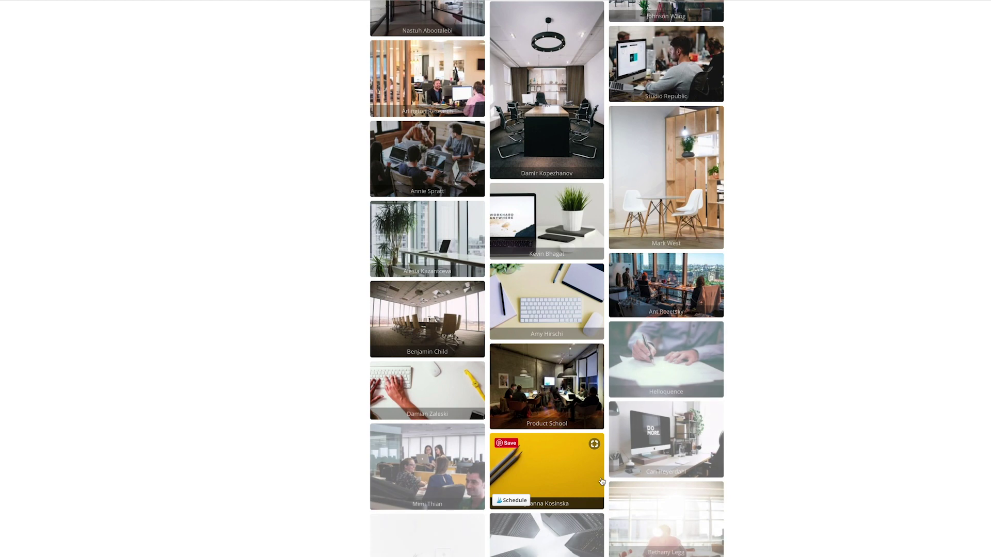
click(563, 465)
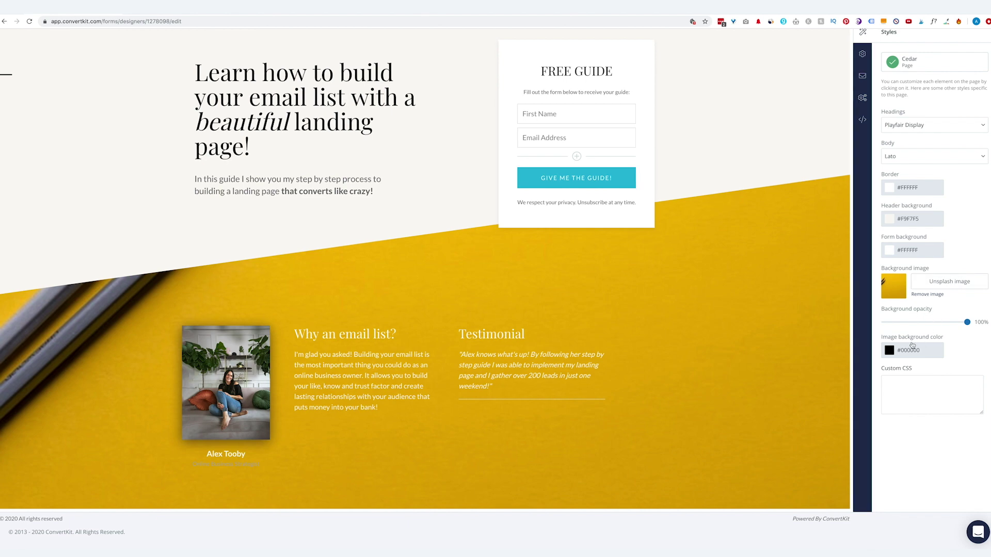
Reduce the background image's opacity to 0%
scroll(903, 348, up, 1)
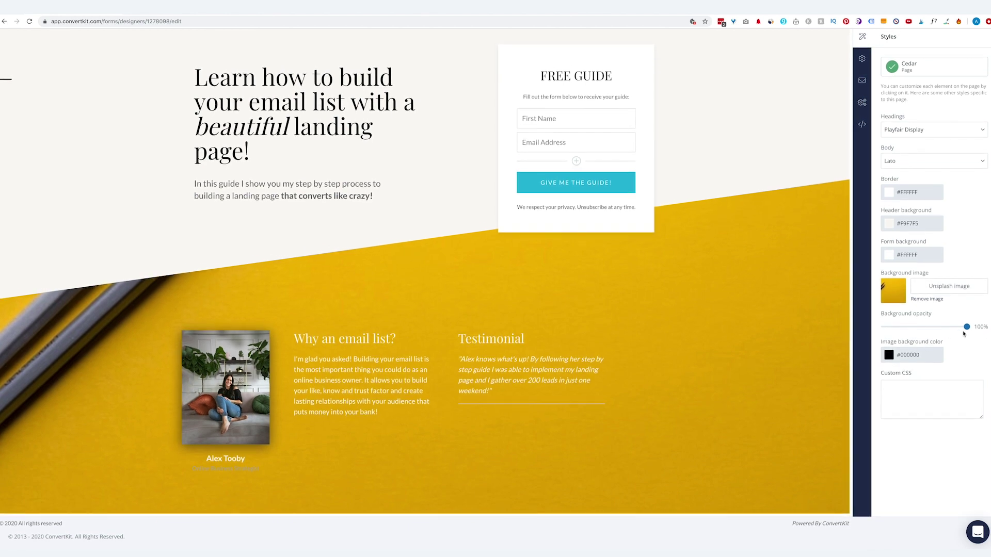
drag(967, 333, 833, 340)
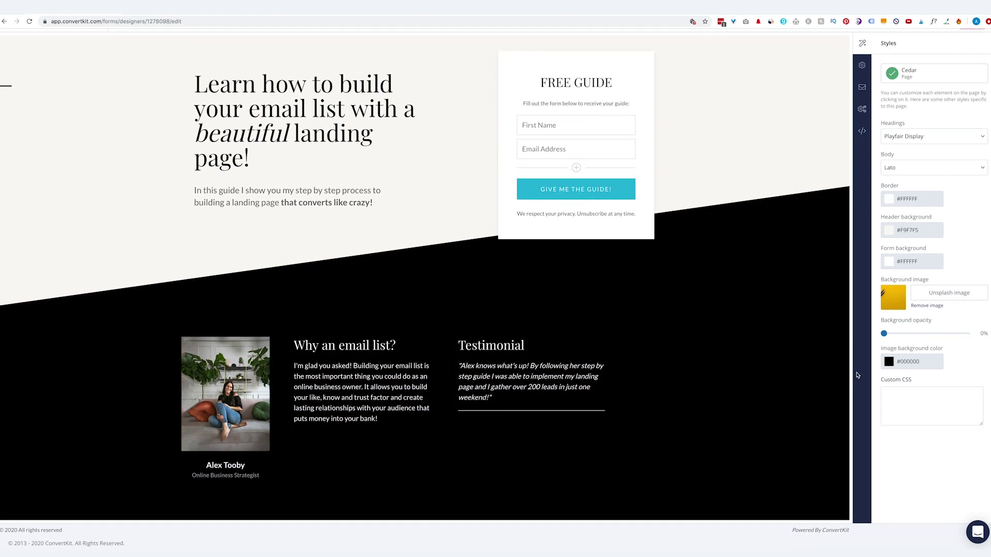
Change the image background color from the color picker to a medium warm gray
click(888, 362)
drag(903, 397, 887, 408)
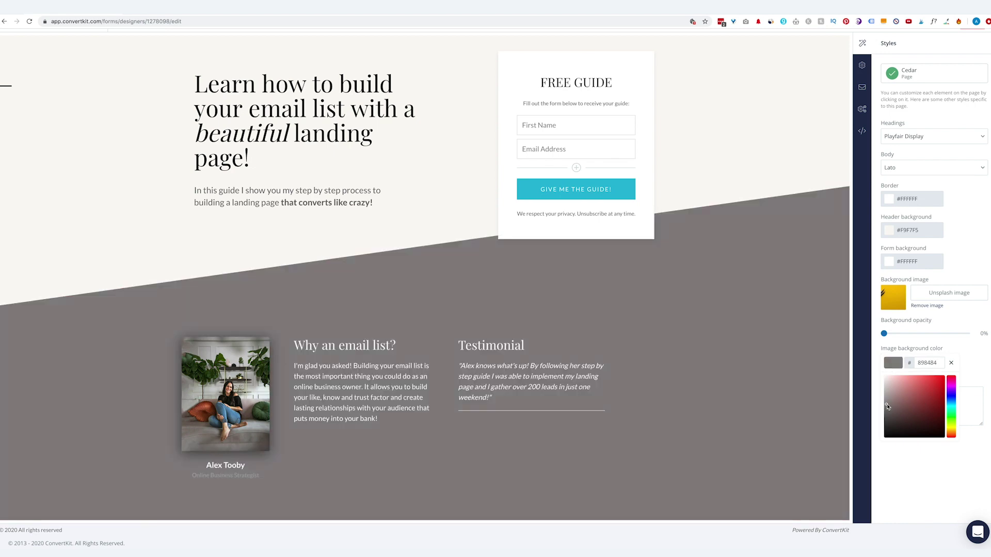
scroll(754, 329, up, 2)
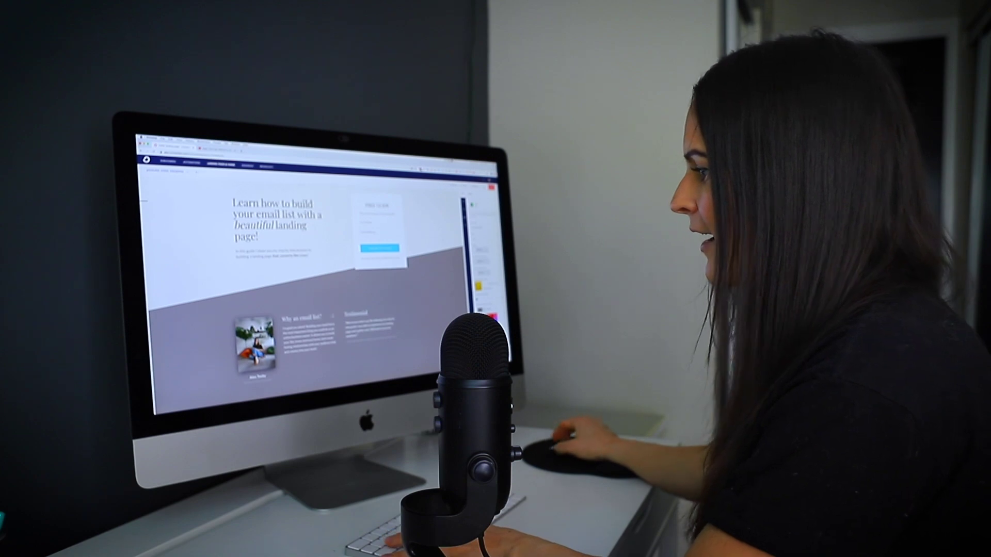
click(280, 266)
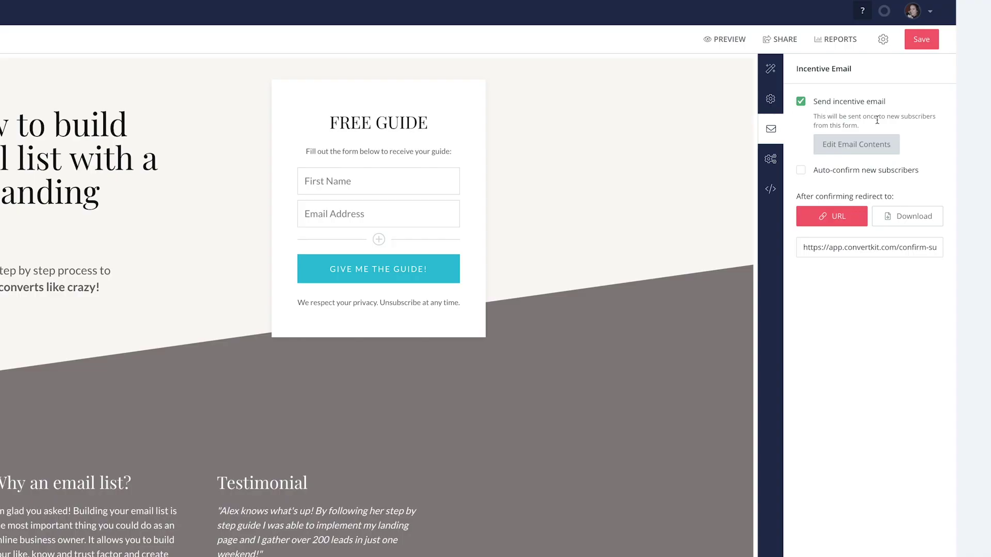
Open the incentive email's contents for editing and choose the business owner's address as the from email address
click(838, 150)
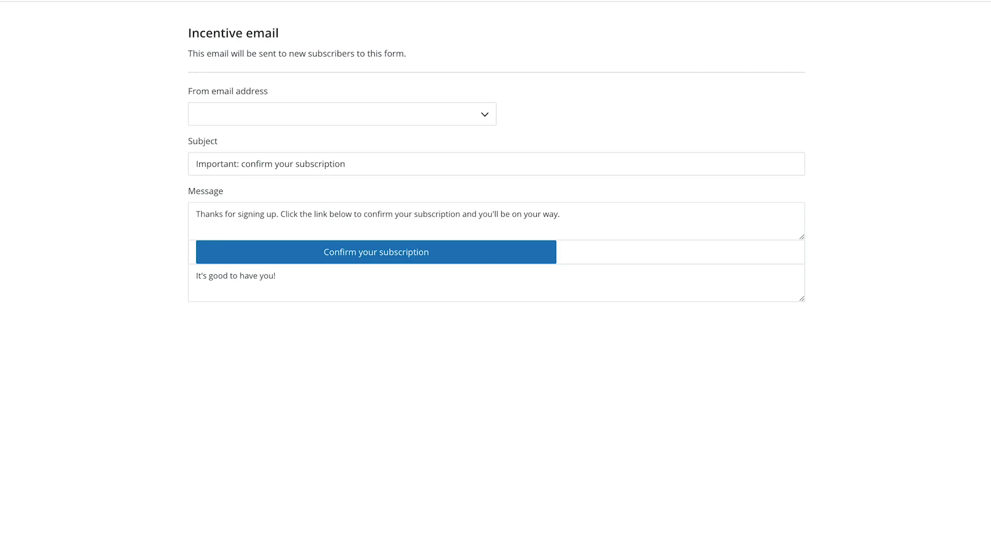
click(438, 105)
click(274, 139)
click(287, 114)
click(320, 114)
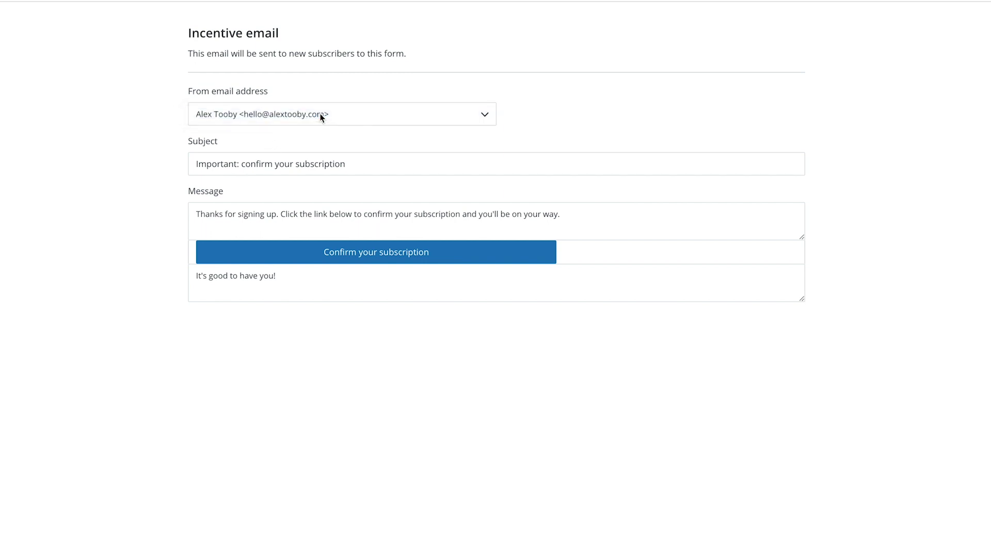
Replace the incentive email's subject with "Here's your free email list building guide!"
click(346, 166)
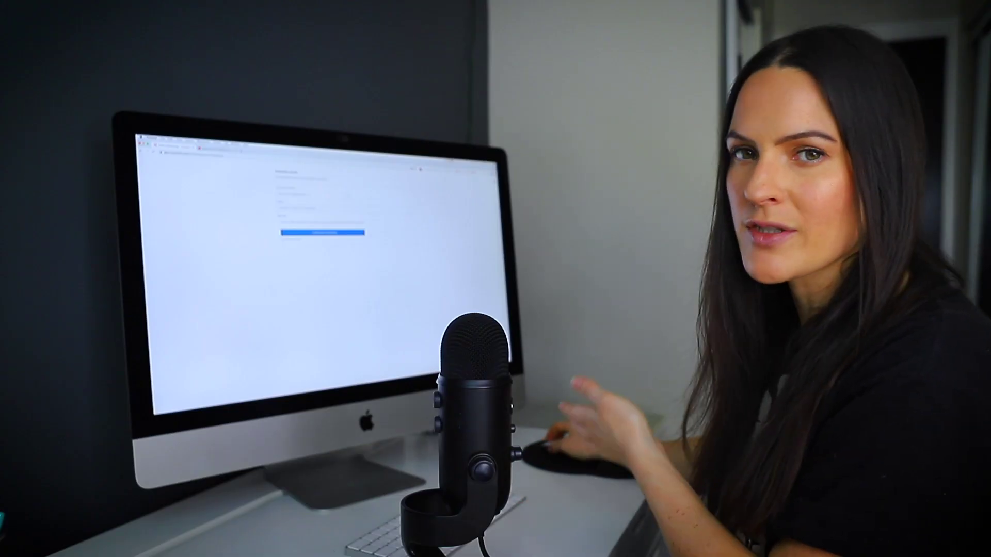
triple_click(297, 208)
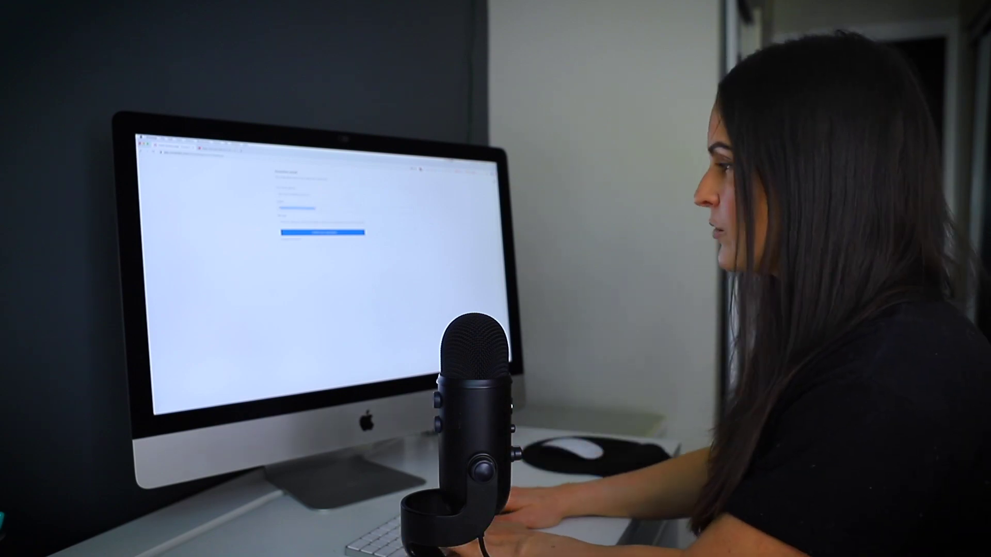
text(H)
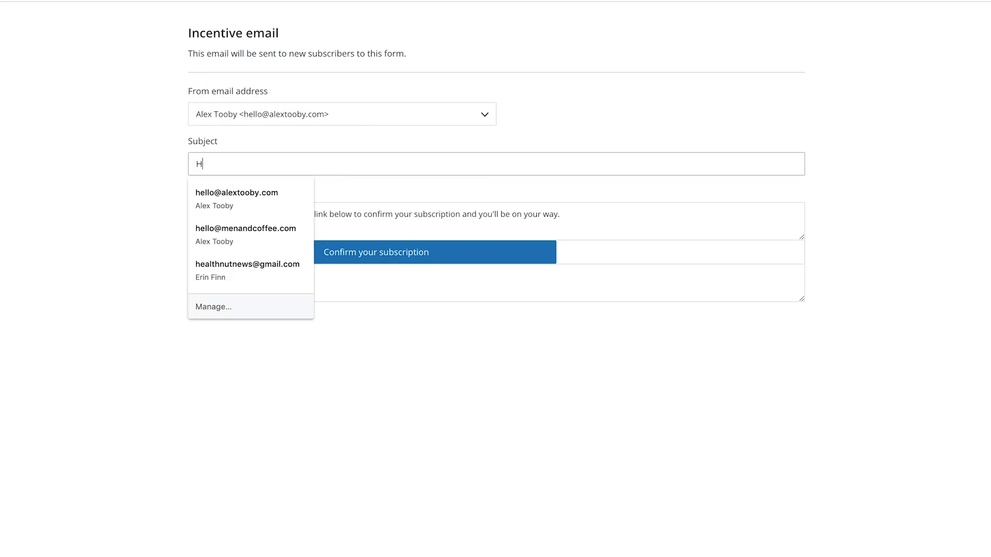
key(BackSpace)
text(Here's your free email list building guide!)
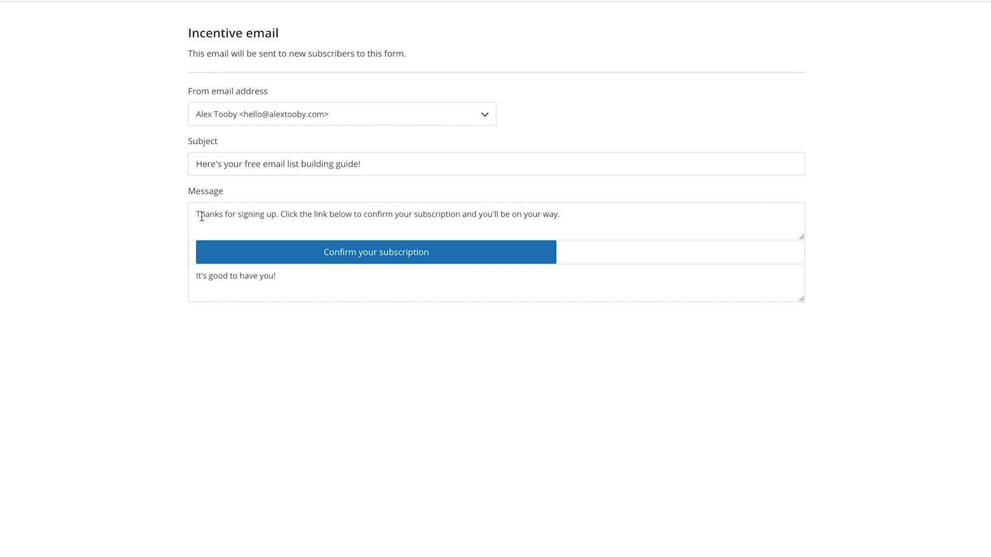
drag(201, 217, 457, 213)
click(487, 214)
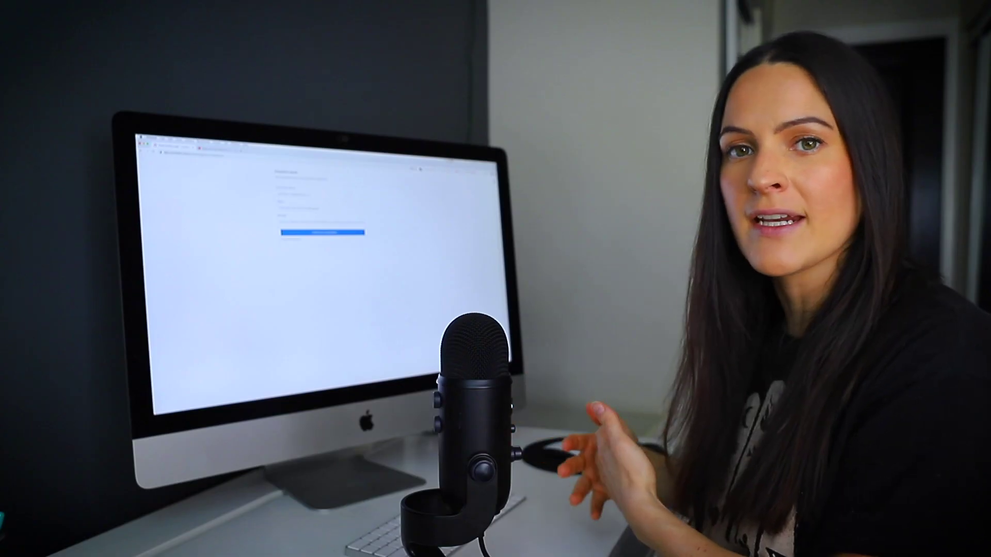